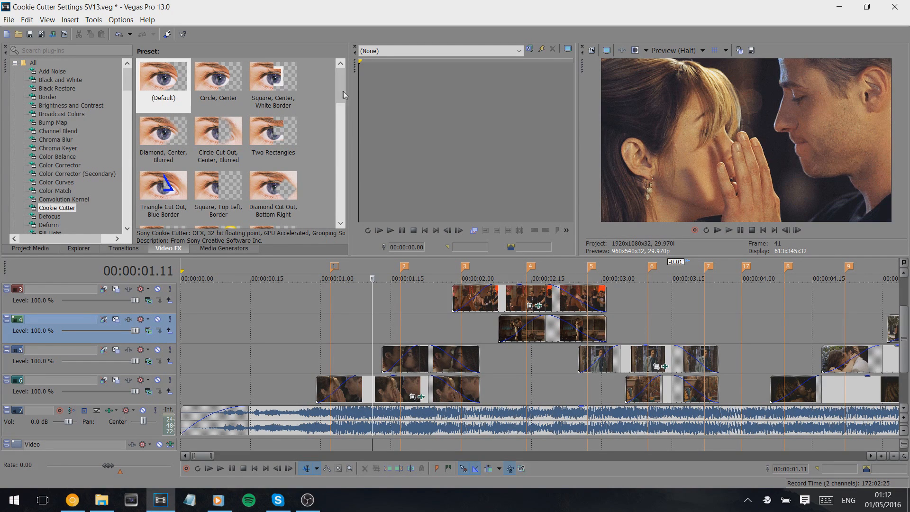
Step: Apply the Cookie Cutter (Default) preset to the first clip on track 6 and set its shape to Rectangle
{"action": "scroll", "coordinate": [342, 98], "scroll_direction": "down", "scroll_amount": 1}
{"action": "left_click_drag", "start_coordinate": [342, 108], "coordinate": [342, 221]}
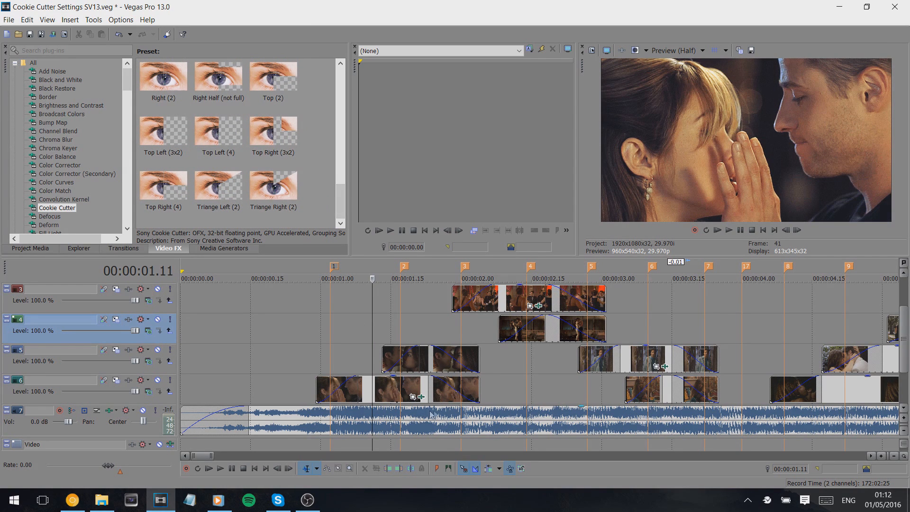
{"action": "left_click_drag", "start_coordinate": [341, 211], "coordinate": [342, 95]}
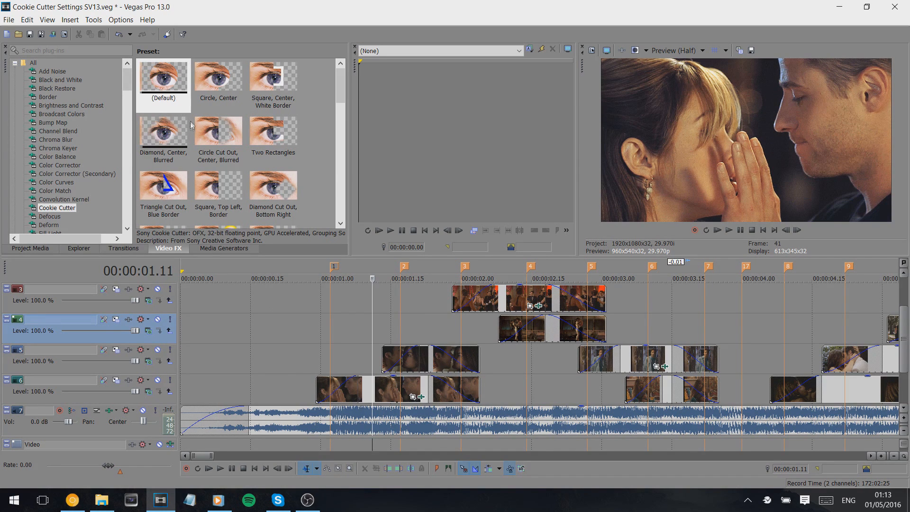
{"action": "left_click_drag", "start_coordinate": [163, 78], "coordinate": [389, 398]}
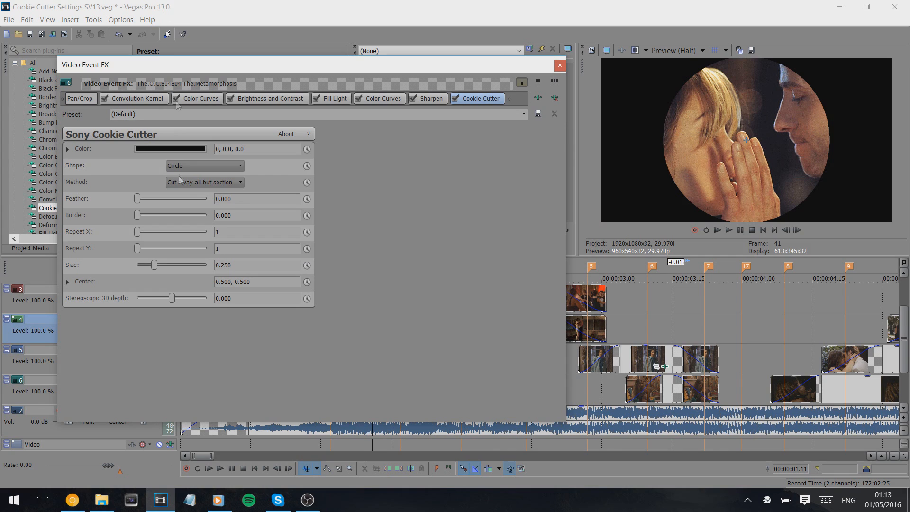
{"action": "left_click", "coordinate": [197, 166]}
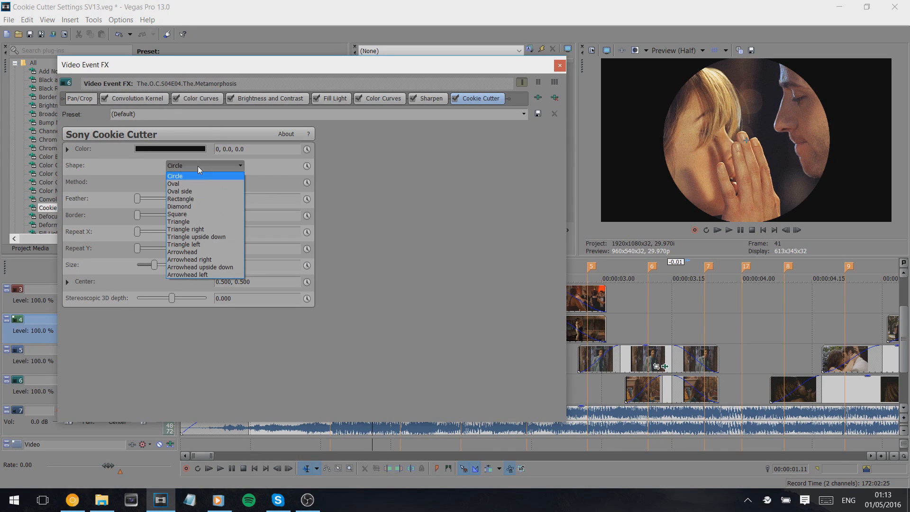
{"action": "left_click", "coordinate": [181, 198]}
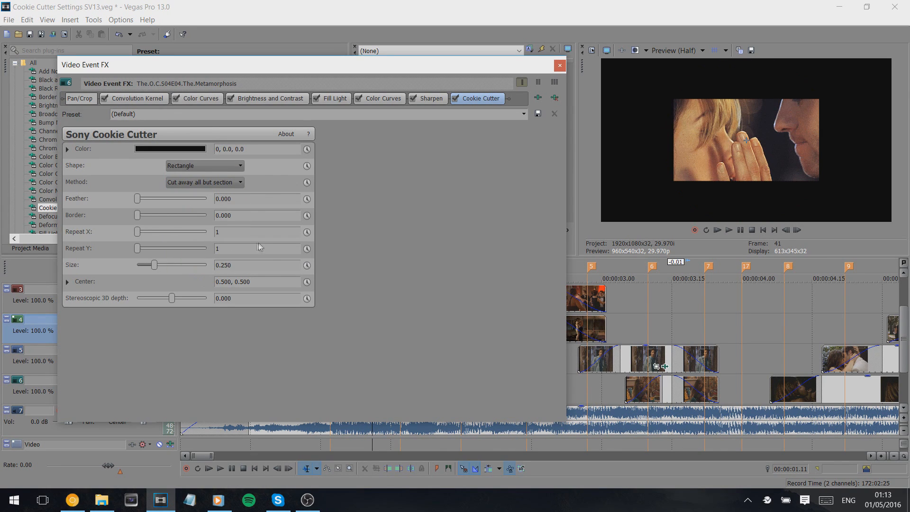
Step: Set the track 6 clip's Cookie Cutter size to 0.500 and border to 0.010
{"action": "left_click_drag", "start_coordinate": [240, 265], "coordinate": [222, 266]}
{"action": "type", "text": "5"}
{"action": "key", "text": "Return"}
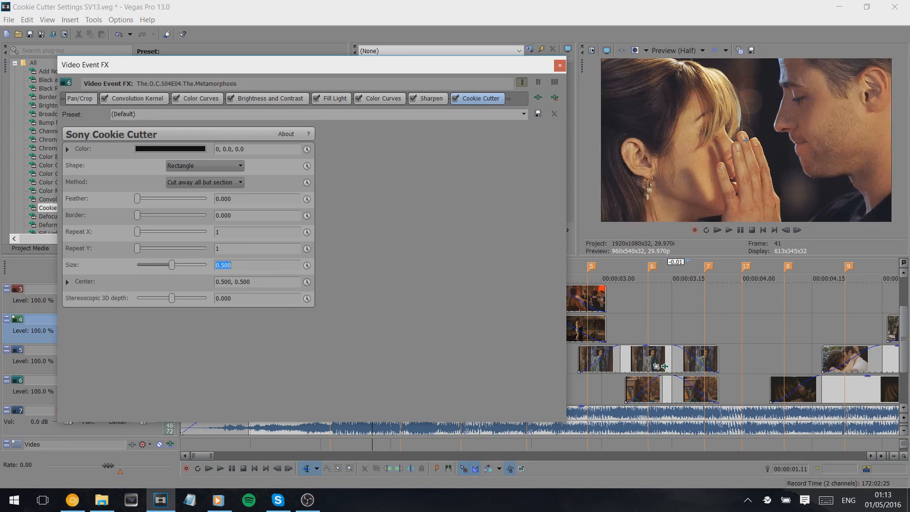
{"action": "left_click", "coordinate": [66, 282]}
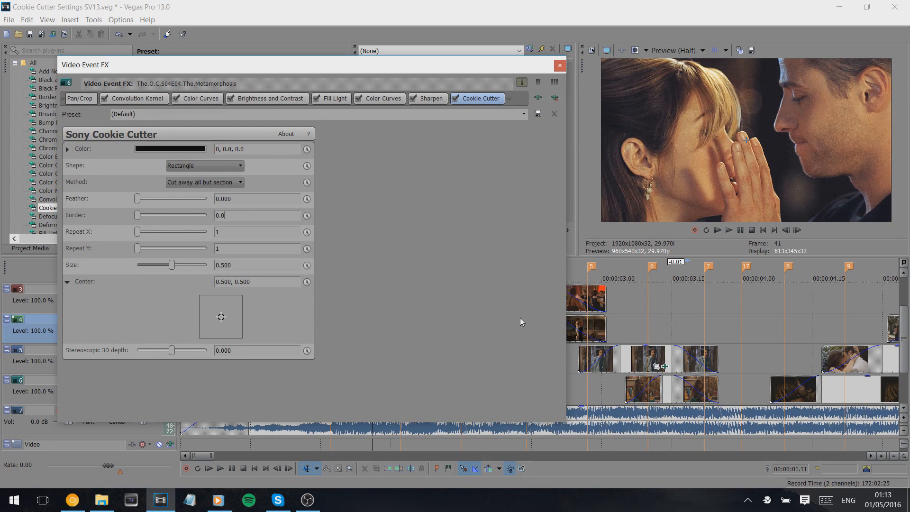
{"action": "left_click", "coordinate": [231, 215]}
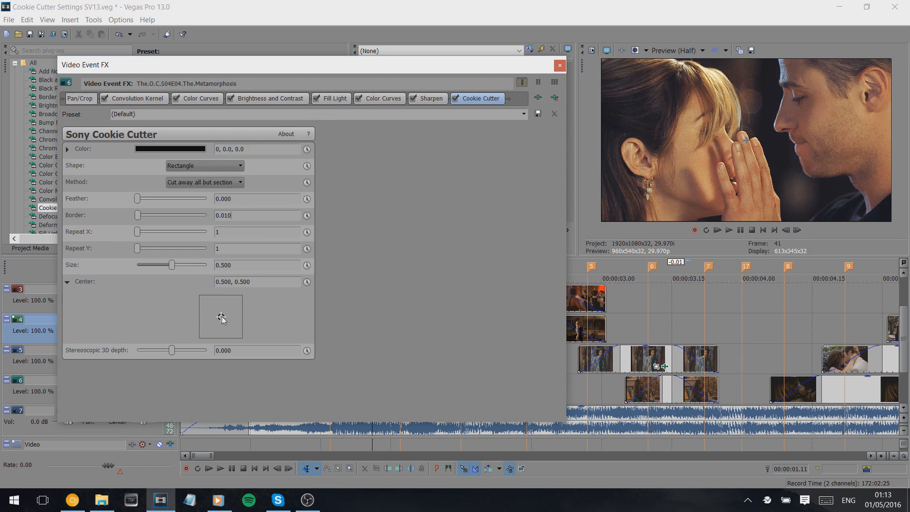
Step: Set the track 6 clip's Cookie Cutter center to 0.500, 1.000 and close its effects window
{"action": "left_click_drag", "start_coordinate": [221, 316], "coordinate": [226, 282]}
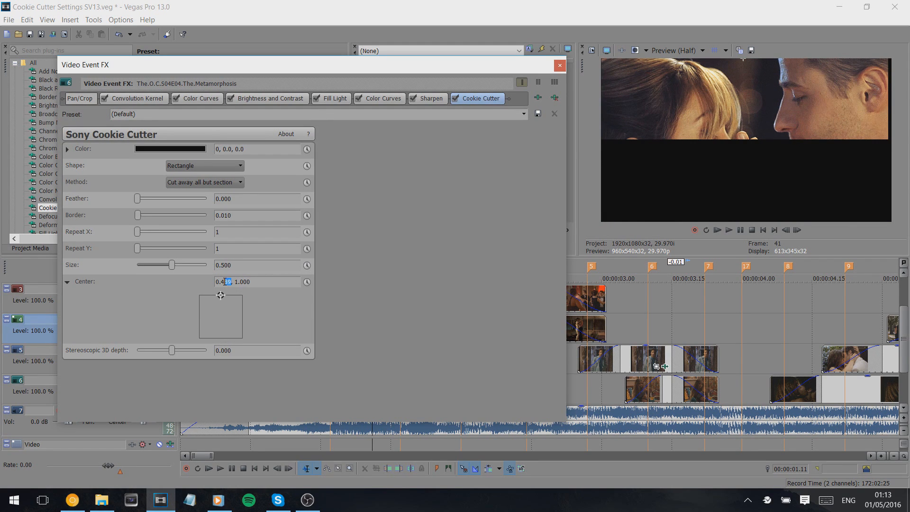
{"action": "type", "text": "500"}
{"action": "key", "text": "Return"}
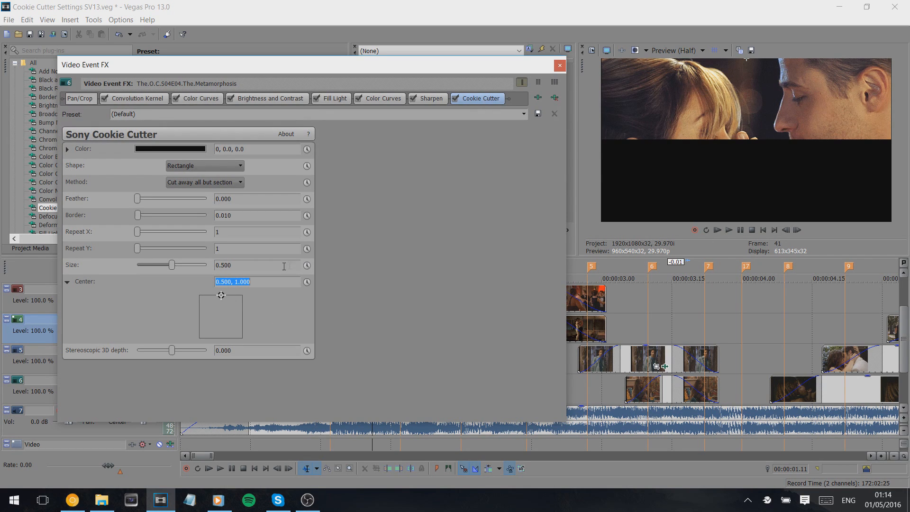
{"action": "left_click", "coordinate": [560, 65]}
Step: Apply the Cookie Cutter (Default) preset to the first clip on track 5 and choose the Rectangle shape
{"action": "left_click_drag", "start_coordinate": [164, 83], "coordinate": [431, 360]}
{"action": "left_click", "coordinate": [221, 166]}
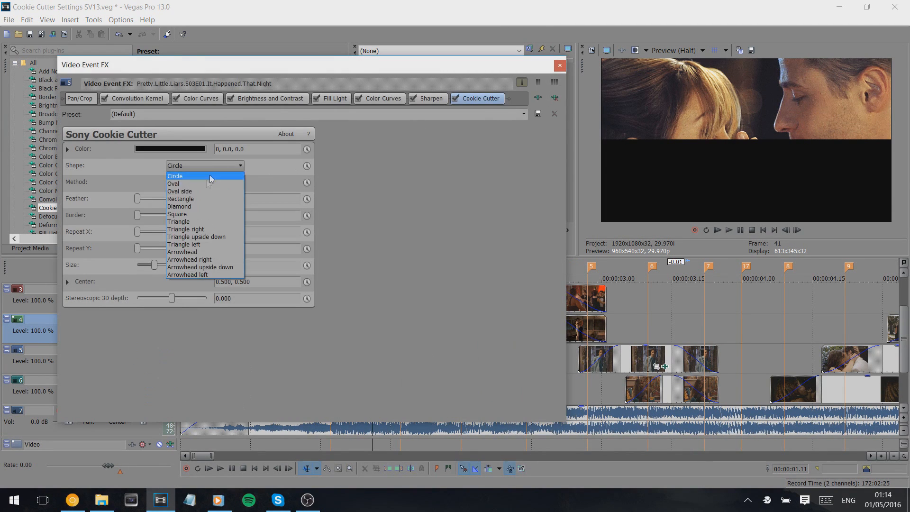
{"action": "left_click", "coordinate": [199, 199]}
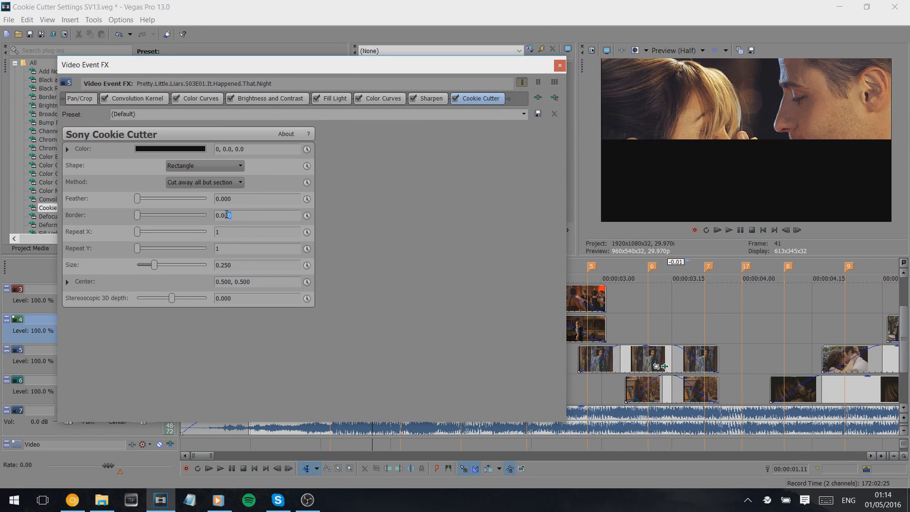
Step: Set the track 5 clip's Cookie Cutter border to 0.010 and size to 0.500
{"action": "type", "text": "10"}
{"action": "key", "text": "Return"}
{"action": "left_click_drag", "start_coordinate": [232, 265], "coordinate": [221, 264]}
{"action": "type", "text": "500"}
{"action": "key", "text": "Return"}
Step: Set the track 5 clip's Cookie Cutter center to 0.500, 0.000 and close its effects window
{"action": "left_click", "coordinate": [68, 282]}
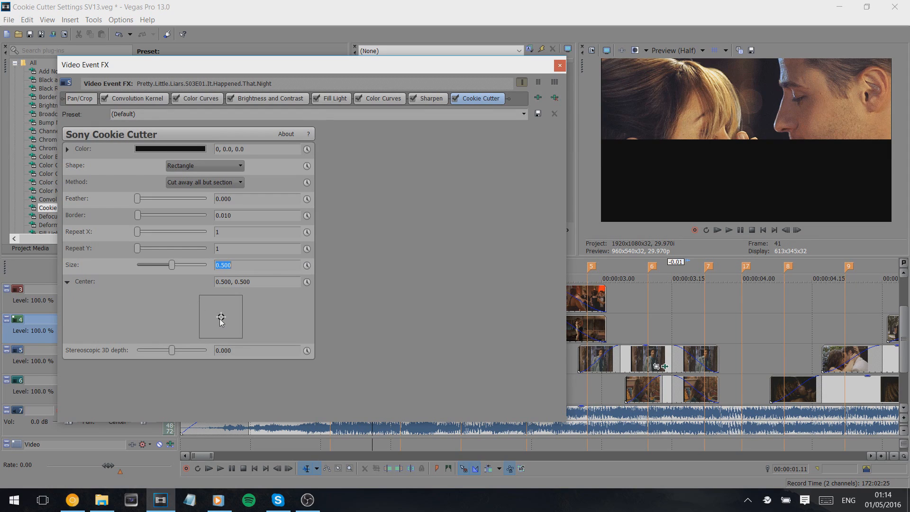
{"action": "left_click_drag", "start_coordinate": [221, 320], "coordinate": [220, 356]}
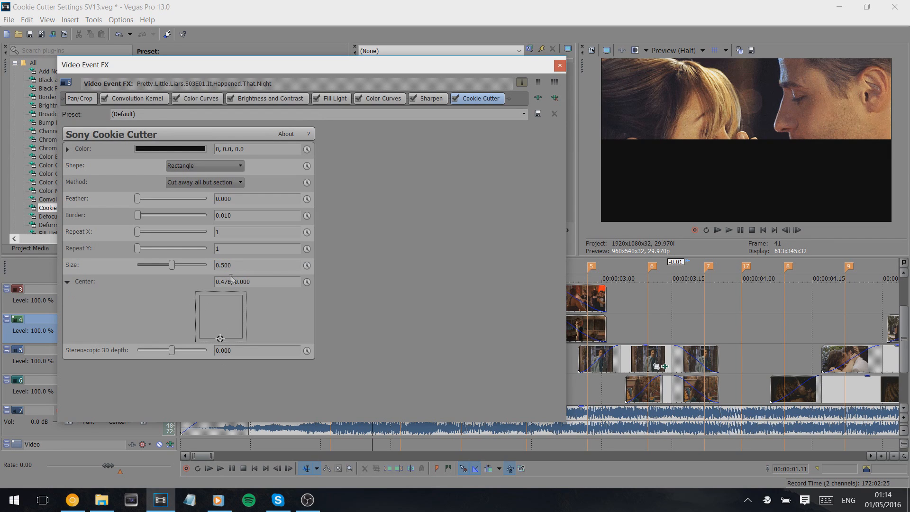
{"action": "left_click_drag", "start_coordinate": [230, 281], "coordinate": [224, 279]}
{"action": "key", "text": "BackSpace"}
{"action": "key", "text": "BackSpace"}
{"action": "type", "text": "5"}
{"action": "key", "text": "Return"}
{"action": "left_click", "coordinate": [560, 65]}
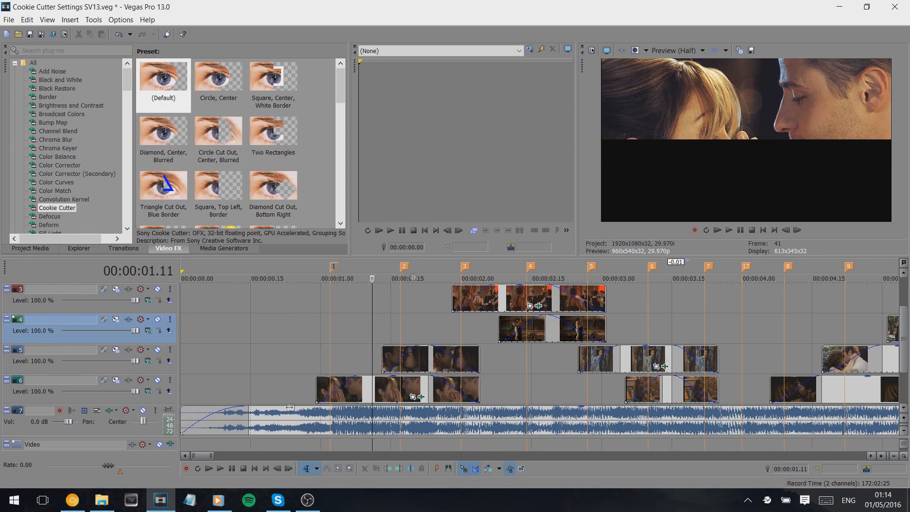
Step: At 00:00:01.23, add the Border effect's Reset to None preset to the video output, with size 0.010 and solid black color
{"action": "left_click", "coordinate": [429, 360]}
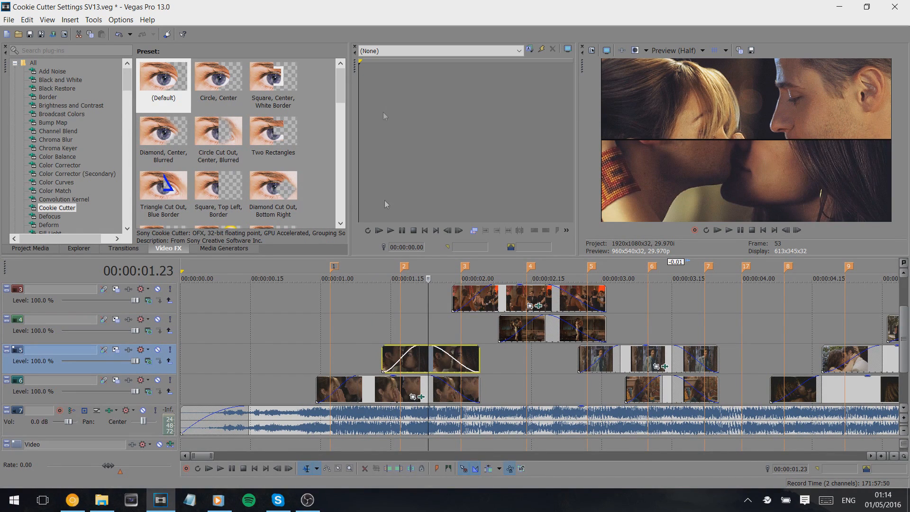
{"action": "left_click", "coordinate": [52, 96]}
{"action": "left_click_drag", "start_coordinate": [160, 94], "coordinate": [656, 102]}
{"action": "left_click_drag", "start_coordinate": [639, 55], "coordinate": [639, 58]}
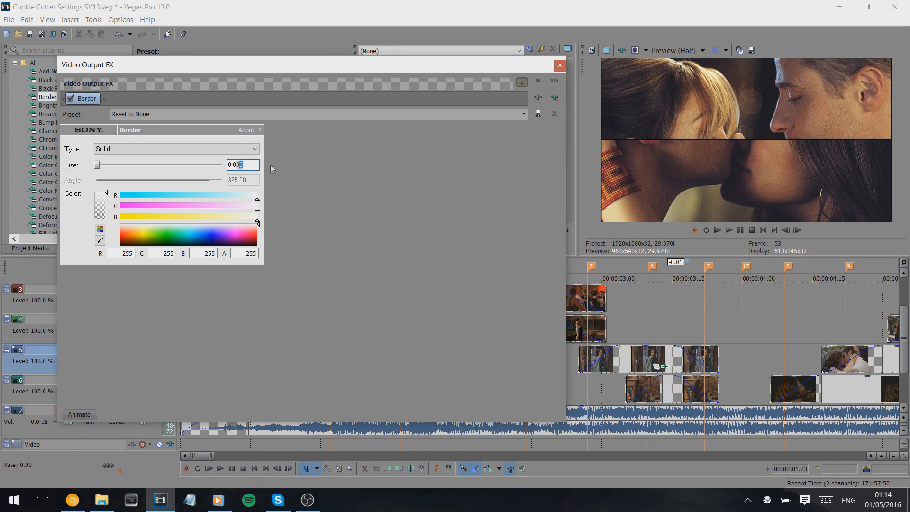
{"action": "type", "text": "1"}
{"action": "key", "text": "Return"}
{"action": "left_click", "coordinate": [157, 244]}
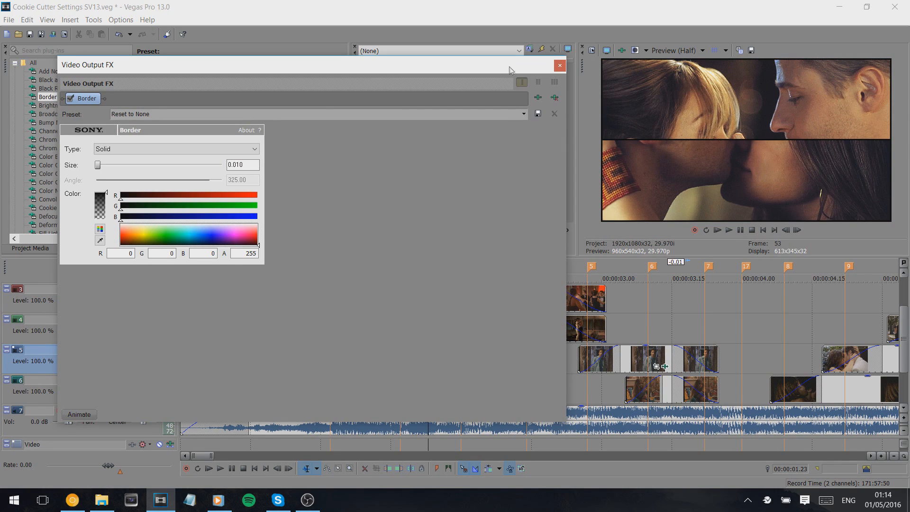
{"action": "left_click", "coordinate": [559, 66]}
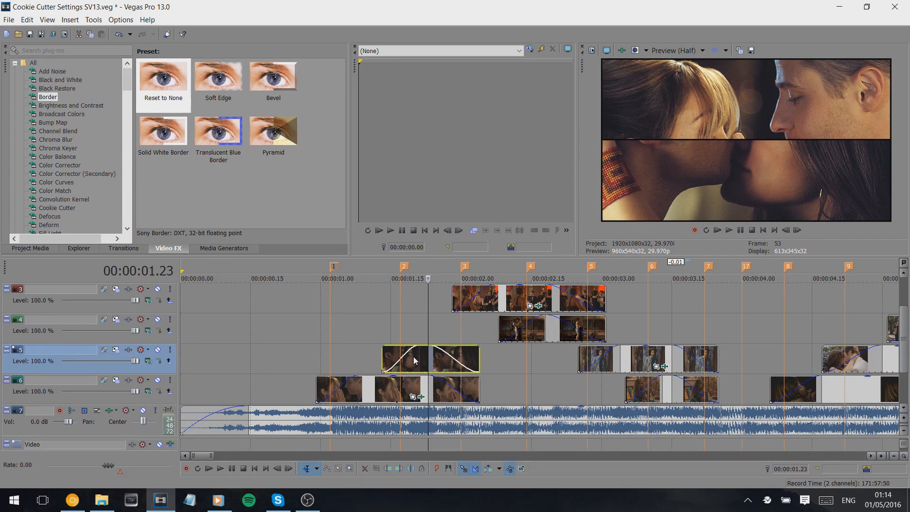
Step: Shift the Pan/Crop frame of the first track 6 clip downward to reframe the upper half of the split screen
{"action": "left_click", "coordinate": [413, 396]}
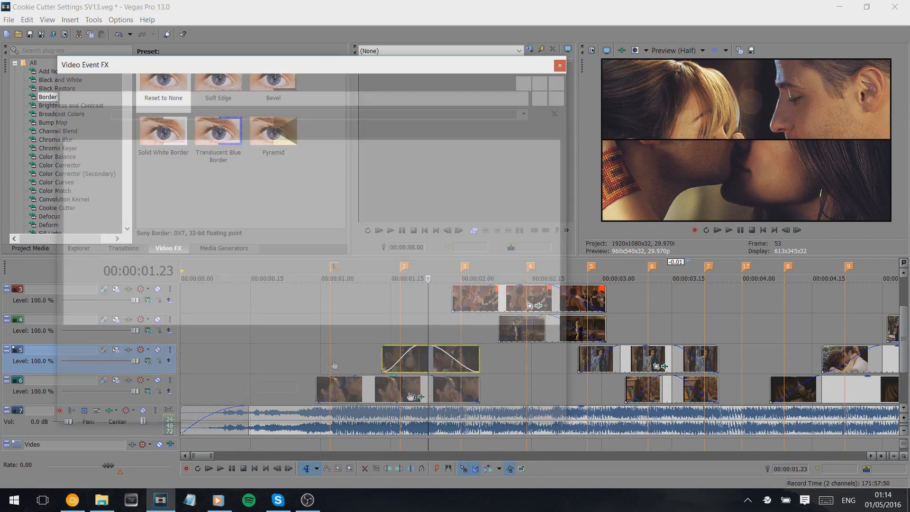
{"action": "left_click_drag", "start_coordinate": [321, 210], "coordinate": [320, 262]}
{"action": "left_click", "coordinate": [559, 65]}
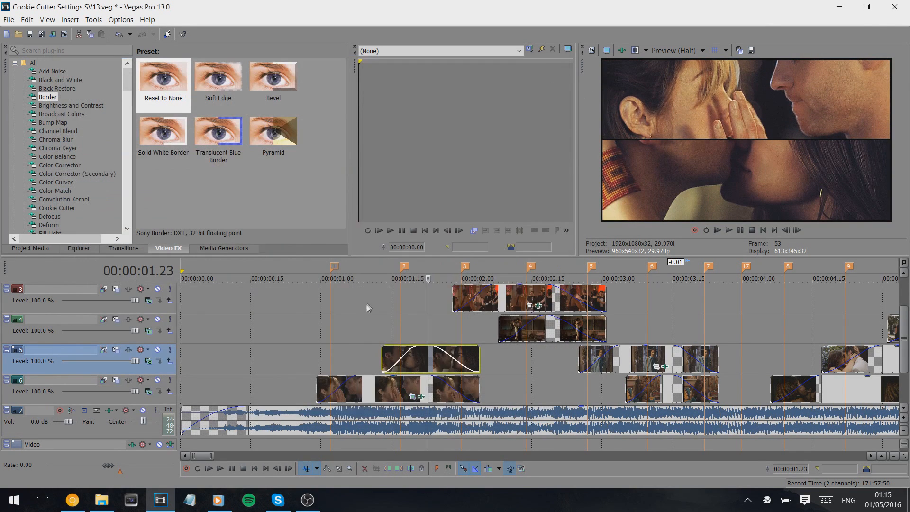
Step: Shift the Pan/Crop frame of the first track 5 clip upward so both faces fit the lower half
{"action": "right_click", "coordinate": [391, 363]}
{"action": "left_click", "coordinate": [401, 194]}
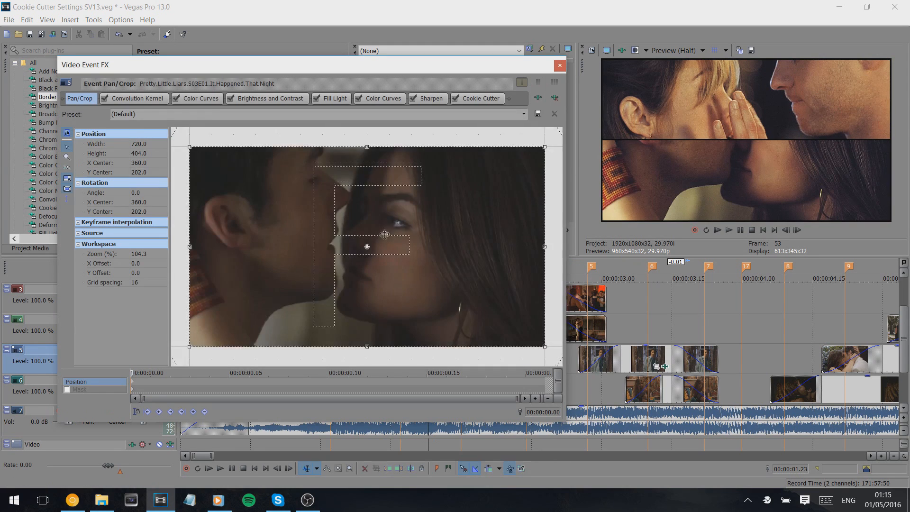
{"action": "left_click_drag", "start_coordinate": [387, 193], "coordinate": [386, 184]}
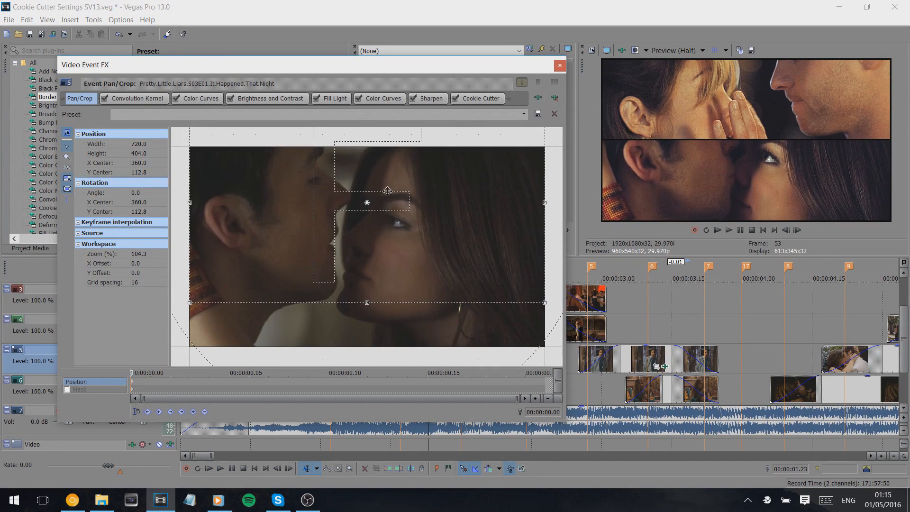
{"action": "left_click", "coordinate": [560, 65]}
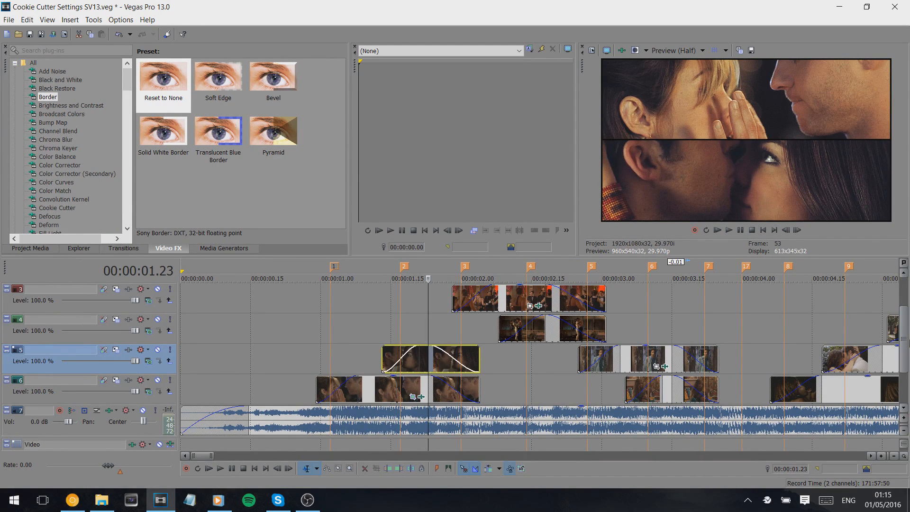
Step: Apply the Cookie Cutter (Default) preset to the clip on track 3 at 00:00:02.18 and set its shape to Rectangle
{"action": "mouse_move", "coordinate": [905, 343]}
{"action": "left_mouse_down"}
{"action": "mouse_move", "coordinate": [904, 317]}
{"action": "mouse_move", "coordinate": [905, 330]}
{"action": "left_mouse_up"}
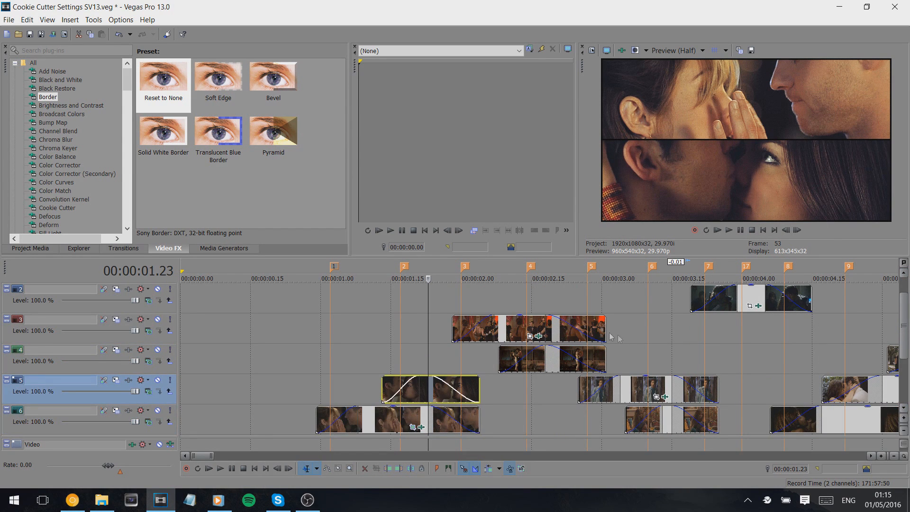
{"action": "left_click", "coordinate": [550, 327]}
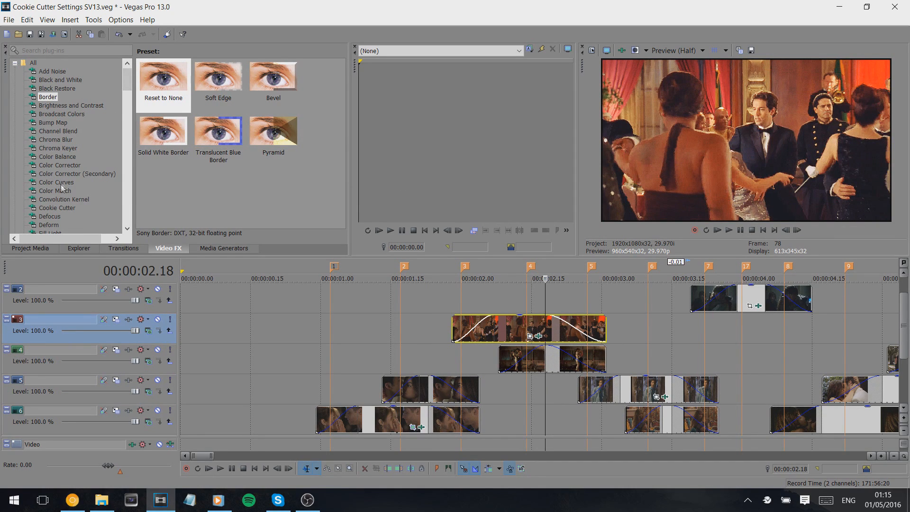
{"action": "left_click", "coordinate": [57, 208]}
{"action": "left_click_drag", "start_coordinate": [163, 80], "coordinate": [540, 324]}
{"action": "left_click", "coordinate": [203, 165]}
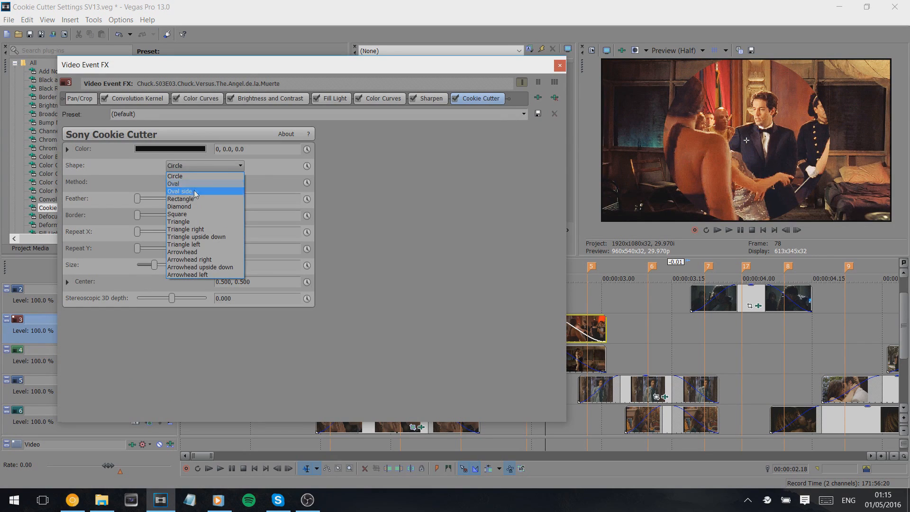
{"action": "left_click", "coordinate": [193, 201]}
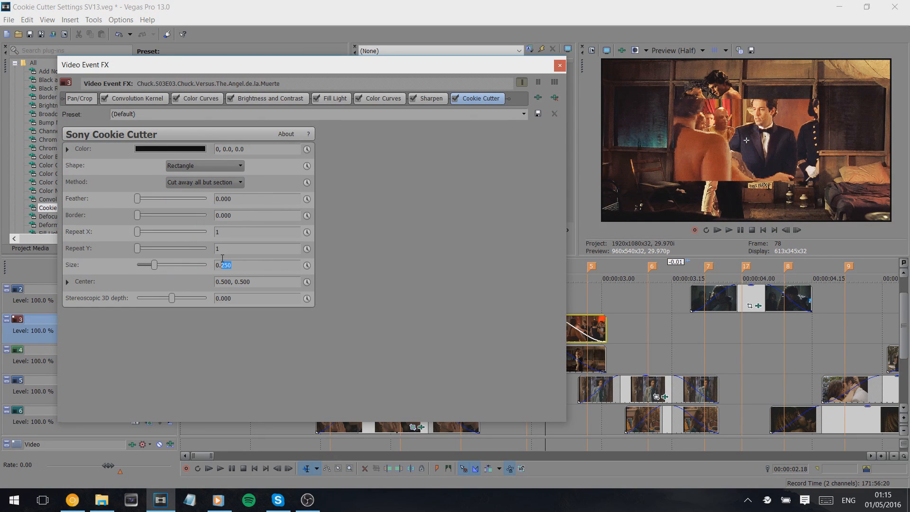
Step: Set the track 3 clip's Cookie Cutter size to 0.500 and border to 0.010
{"action": "type", "text": "500"}
{"action": "key", "text": "Return"}
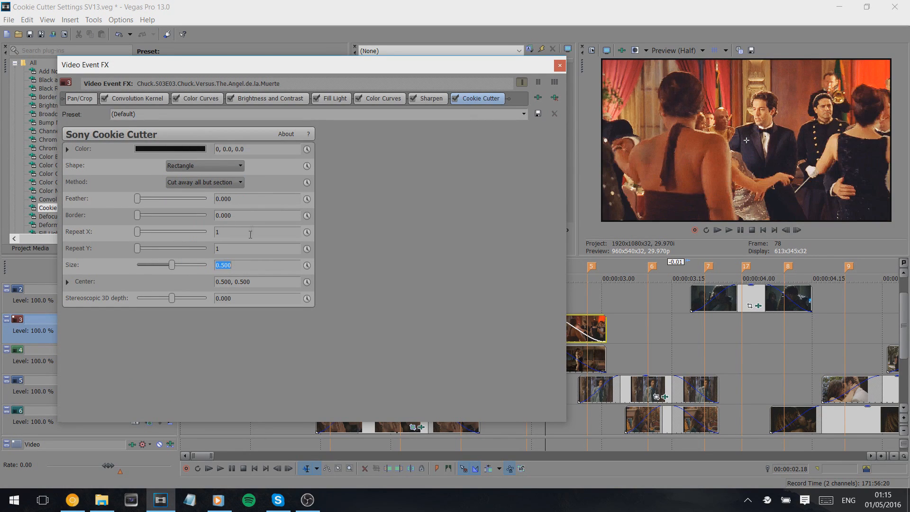
{"action": "left_click_drag", "start_coordinate": [137, 215], "coordinate": [137, 216]}
{"action": "key", "text": "Return"}
Step: Set the track 3 clip's Cookie Cutter center to 0.000, 0.500 and close its effects window
{"action": "left_click", "coordinate": [67, 281]}
{"action": "left_click_drag", "start_coordinate": [221, 316], "coordinate": [157, 318]}
{"action": "left_click_drag", "start_coordinate": [246, 282], "coordinate": [253, 281]}
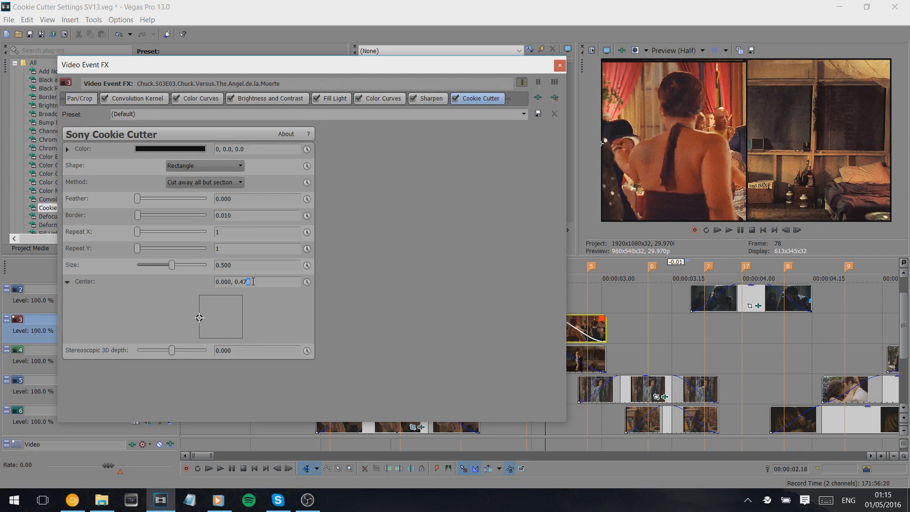
{"action": "type", "text": "500"}
{"action": "key", "text": "Return"}
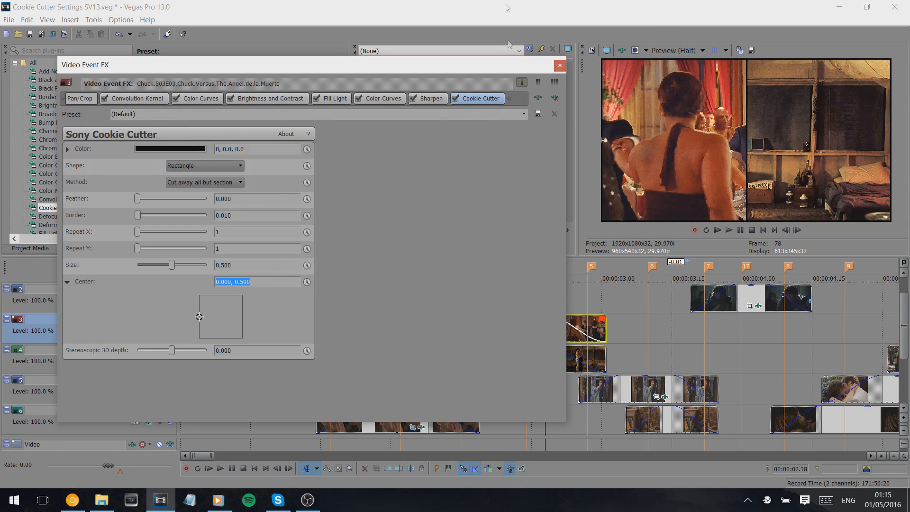
{"action": "left_click", "coordinate": [559, 67]}
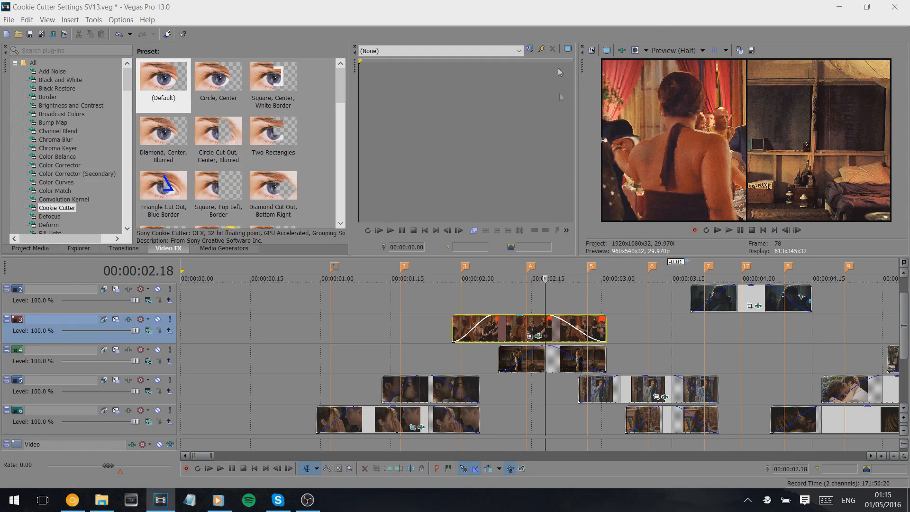
Step: Shift the track 3 clip's Pan/Crop frame to the right so the man in the suit appears in the left half
{"action": "left_click", "coordinate": [531, 337]}
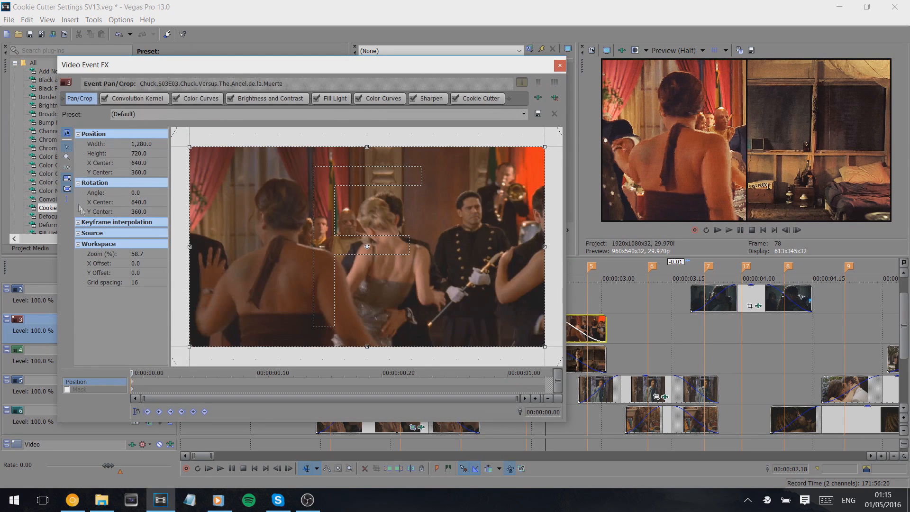
{"action": "left_click_drag", "start_coordinate": [306, 218], "coordinate": [390, 225]}
{"action": "left_click", "coordinate": [560, 66]}
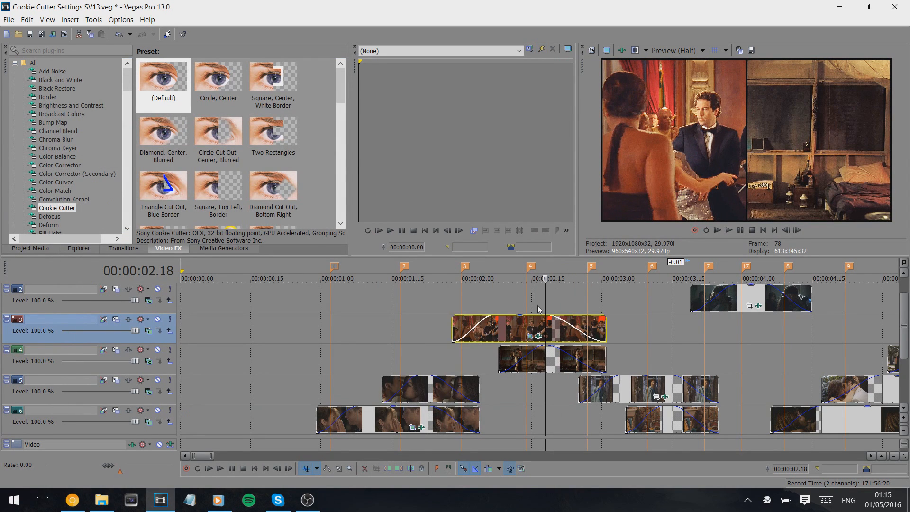
Step: Try the track 3 clip's Cookie Cutter center at the frame's right edge, return it to the left edge and close the effects window
{"action": "left_click", "coordinate": [539, 337]}
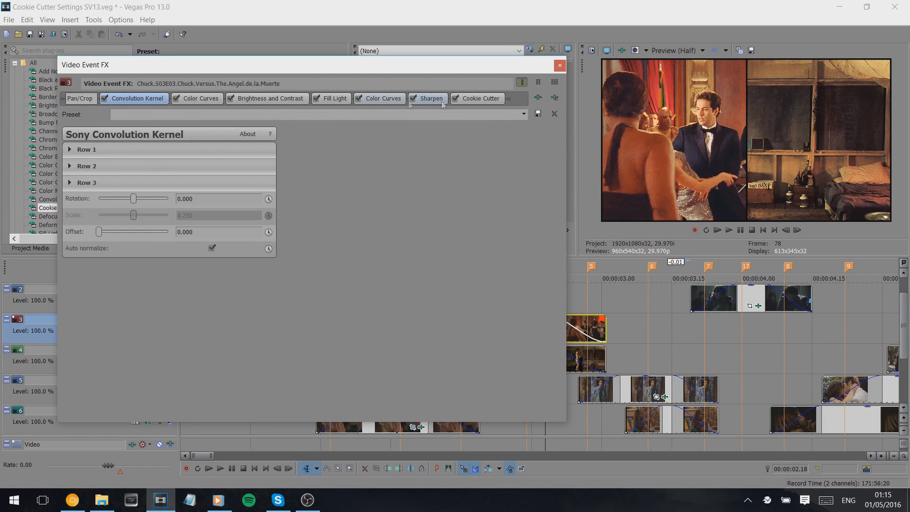
{"action": "left_click", "coordinate": [480, 99]}
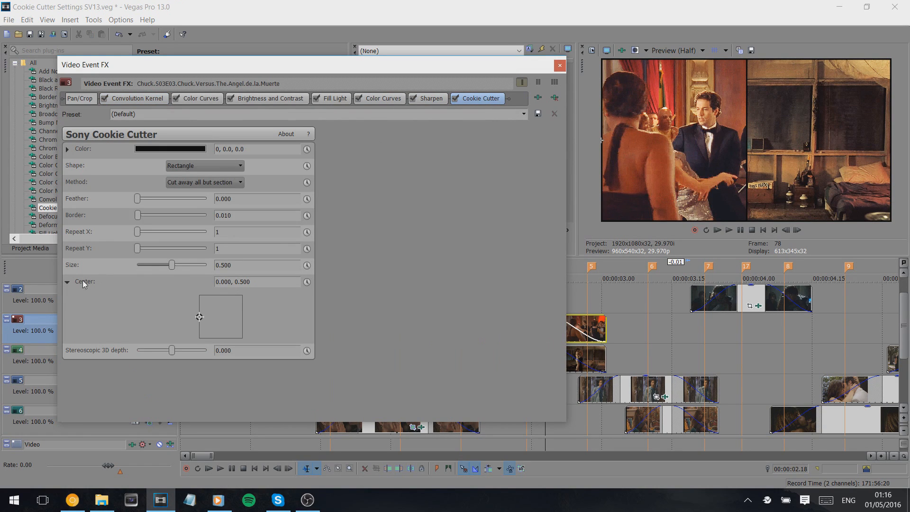
{"action": "mouse_move", "coordinate": [200, 317]}
{"action": "left_mouse_down"}
{"action": "mouse_move", "coordinate": [244, 315]}
{"action": "mouse_move", "coordinate": [186, 319]}
{"action": "mouse_move", "coordinate": [226, 274]}
{"action": "mouse_move", "coordinate": [217, 297]}
{"action": "mouse_move", "coordinate": [218, 381]}
{"action": "mouse_move", "coordinate": [209, 255]}
{"action": "mouse_move", "coordinate": [115, 291]}
{"action": "mouse_move", "coordinate": [103, 323]}
{"action": "mouse_move", "coordinate": [295, 317]}
{"action": "left_mouse_up"}
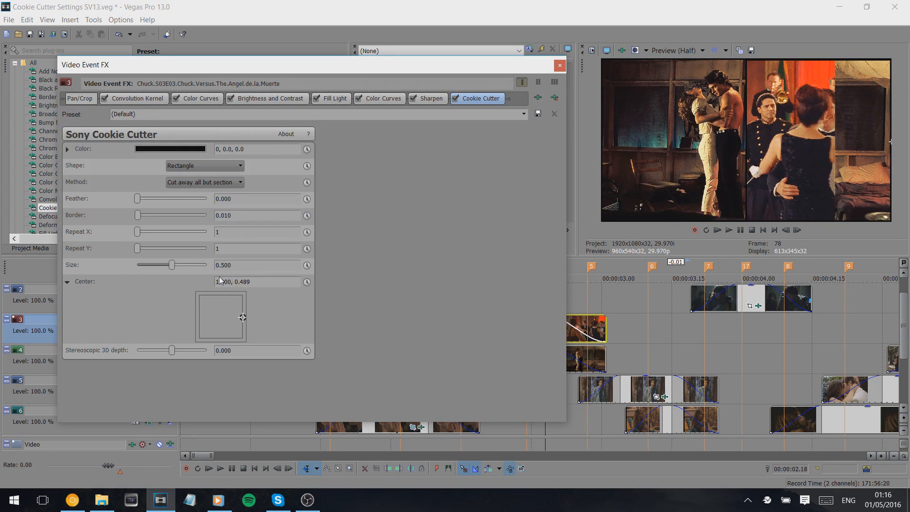
{"action": "left_click_drag", "start_coordinate": [243, 318], "coordinate": [188, 317]}
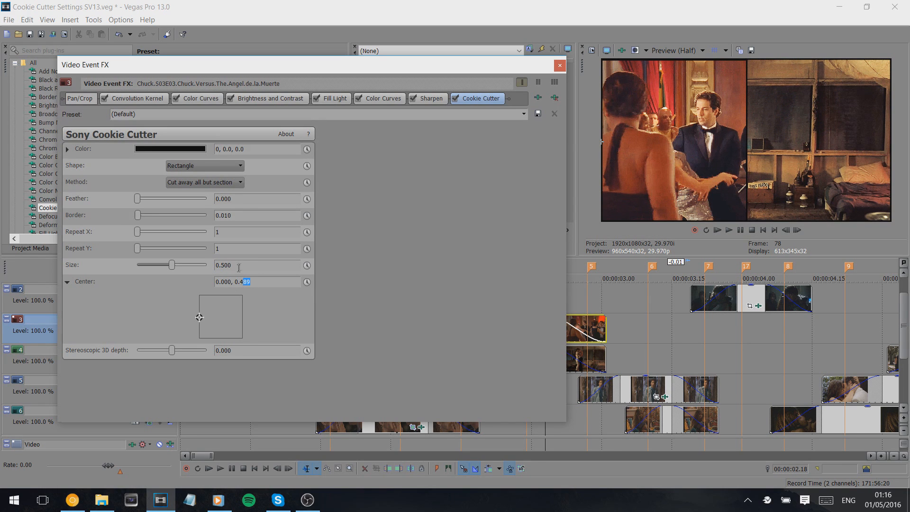
{"action": "key", "text": "Return"}
{"action": "left_click", "coordinate": [559, 66]}
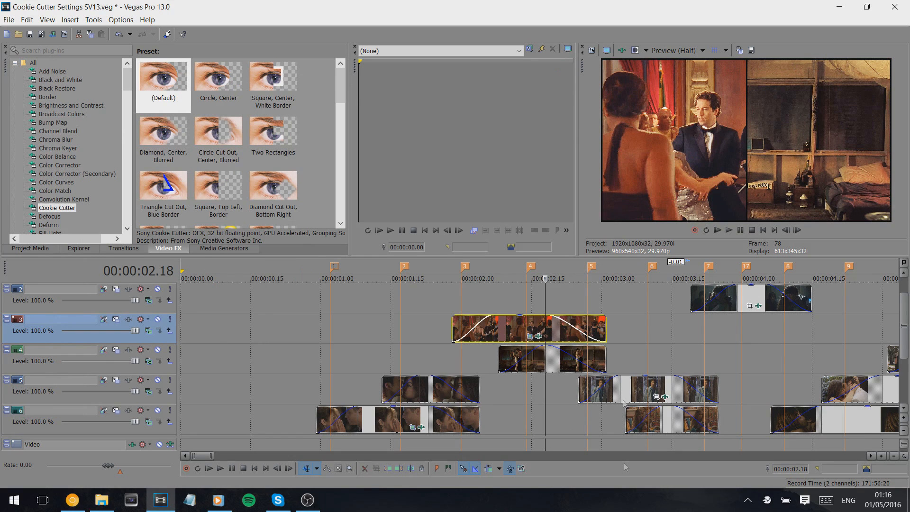
Step: Apply the Cookie Cutter preset Left (2) - Not Full to the clip on track 5 at 00:00:03.14
{"action": "left_click", "coordinate": [662, 360]}
{"action": "left_click", "coordinate": [666, 357]}
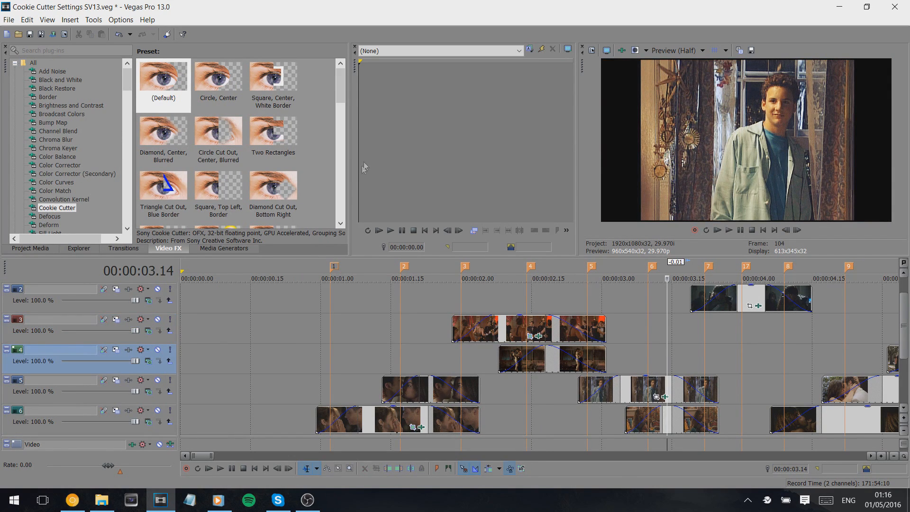
{"action": "left_click_drag", "start_coordinate": [341, 86], "coordinate": [340, 212]}
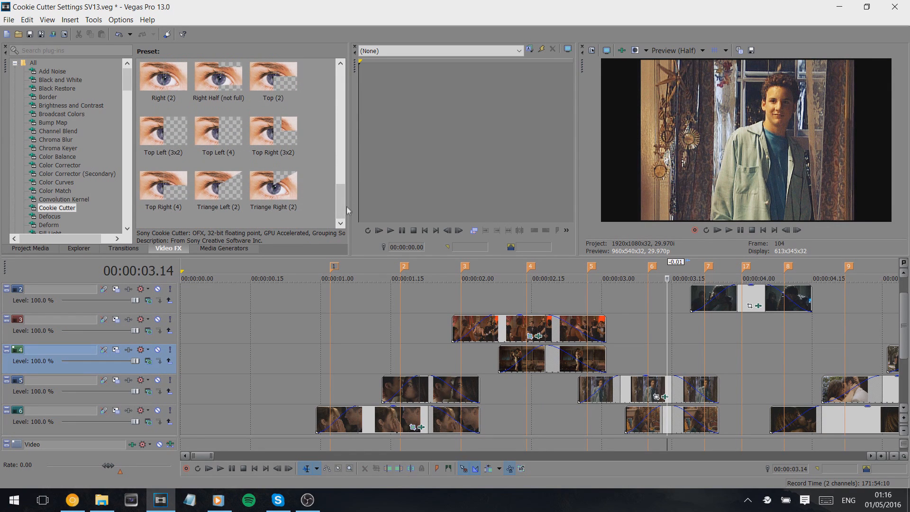
{"action": "left_click_drag", "start_coordinate": [346, 205], "coordinate": [345, 192]}
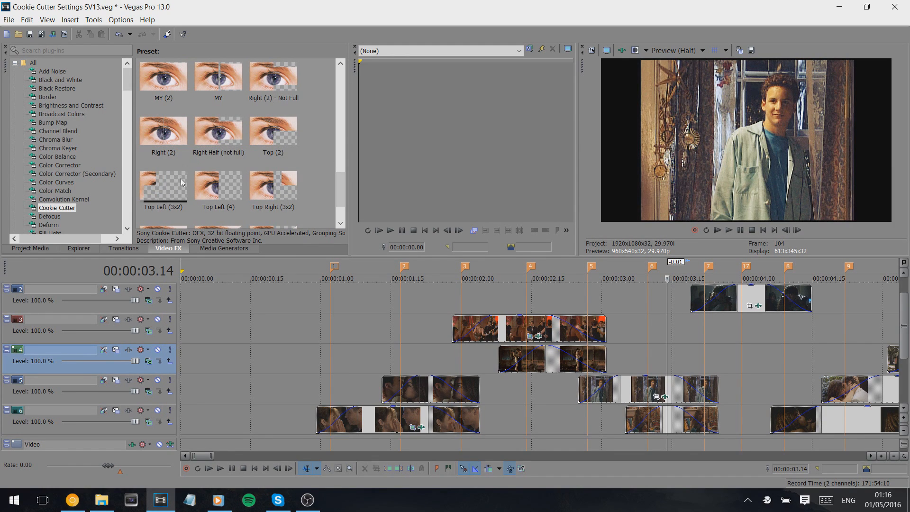
{"action": "left_click_drag", "start_coordinate": [340, 190], "coordinate": [344, 144]}
{"action": "left_click_drag", "start_coordinate": [274, 138], "coordinate": [668, 402]}
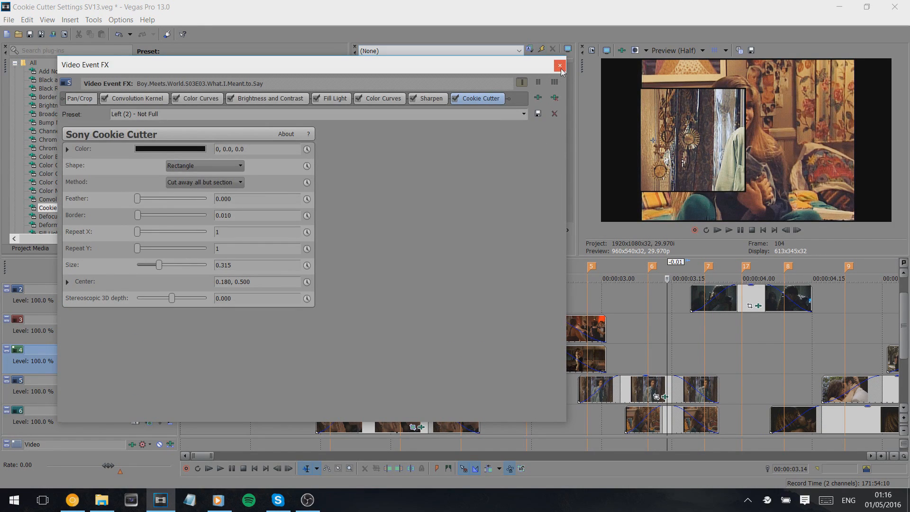
Step: Match the track 5 clip's Pan/Crop frame to the output aspect, enlarging it to about 1,357 × 763 with X center about 733
{"action": "left_click", "coordinate": [656, 397]}
{"action": "right_click", "coordinate": [338, 193]}
{"action": "left_click", "coordinate": [379, 247]}
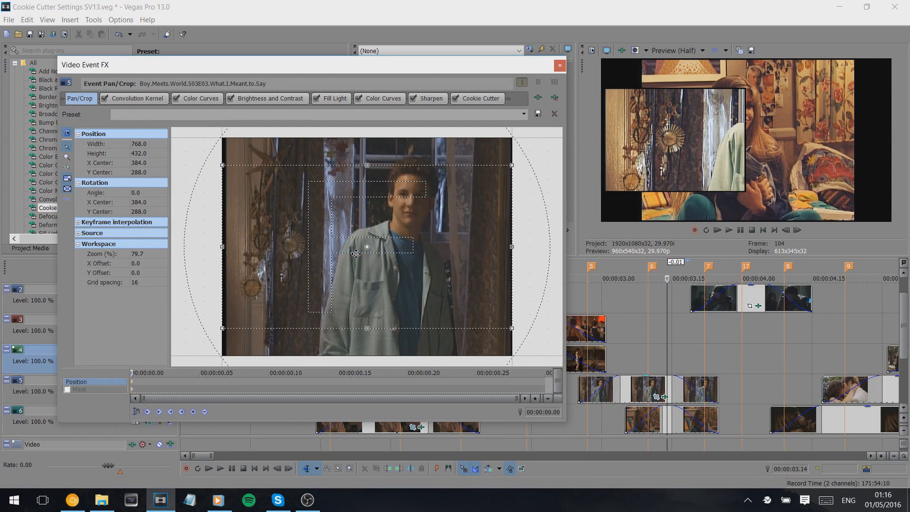
{"action": "left_click_drag", "start_coordinate": [278, 217], "coordinate": [366, 215]}
{"action": "left_click_drag", "start_coordinate": [370, 165], "coordinate": [374, 102]}
{"action": "left_click_drag", "start_coordinate": [397, 206], "coordinate": [431, 204]}
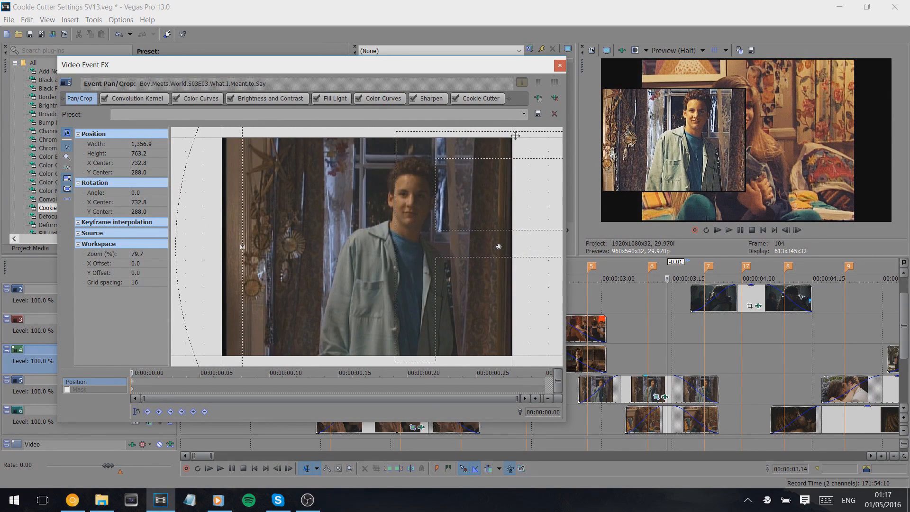
{"action": "left_click", "coordinate": [560, 65]}
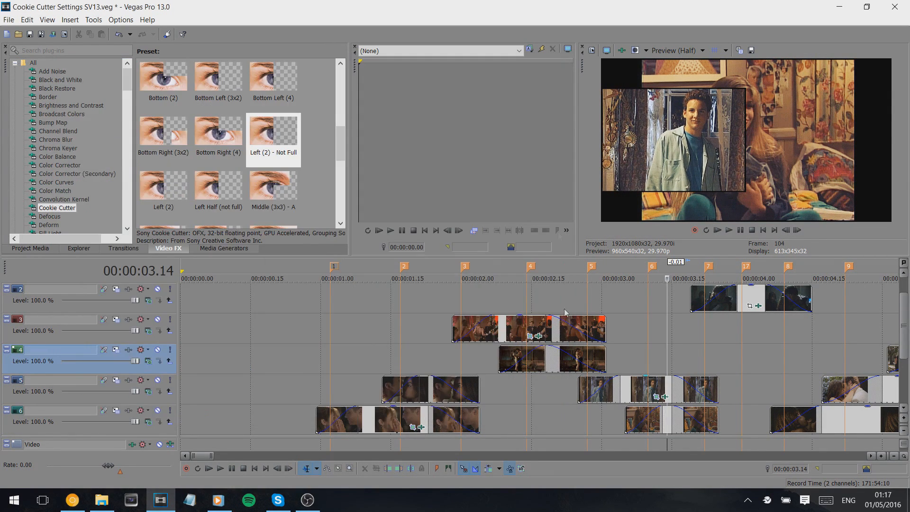
Step: Examine the Cookie Cutter size and center settings of the track 5 clip
{"action": "left_click", "coordinate": [664, 397]}
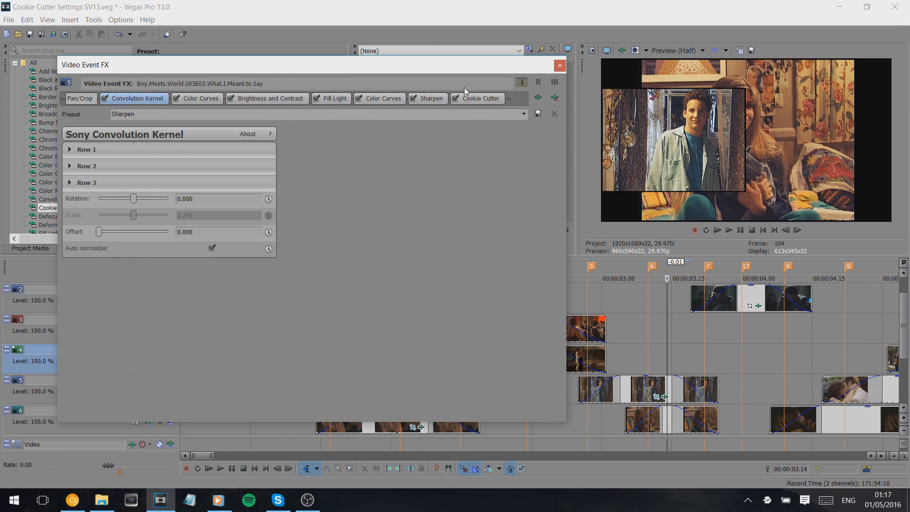
{"action": "left_click", "coordinate": [479, 99]}
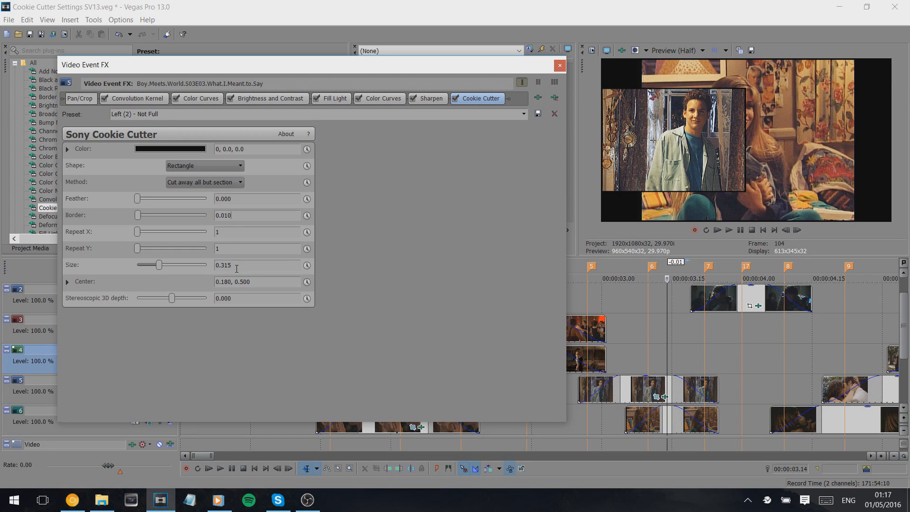
{"action": "left_click_drag", "start_coordinate": [231, 266], "coordinate": [225, 266]}
{"action": "left_click", "coordinate": [66, 282]}
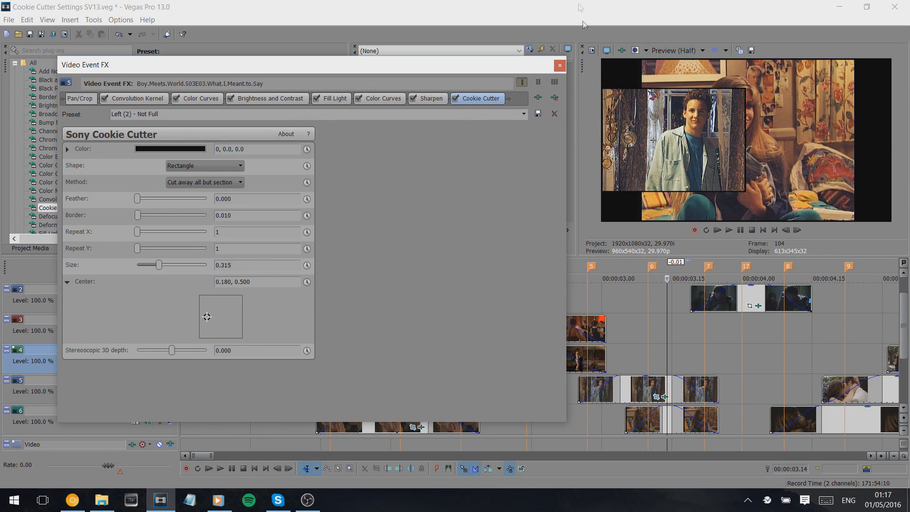
Step: Overlay a grid on the preview and try a Cookie Cutter size of 0.252 with center 0.250, 0.543 on the track 5 clip
{"action": "left_click", "coordinate": [715, 51]}
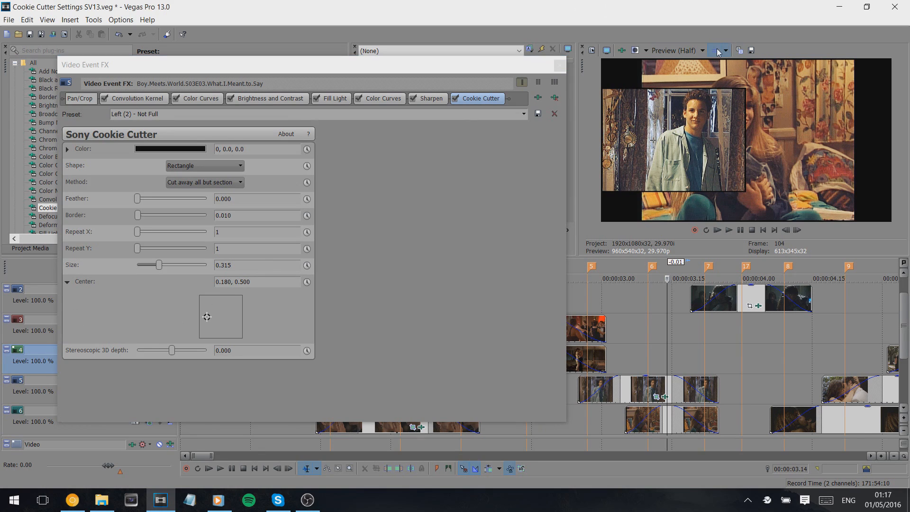
{"action": "left_click", "coordinate": [716, 51]}
{"action": "left_click", "coordinate": [727, 52]}
{"action": "left_click", "coordinate": [724, 62]}
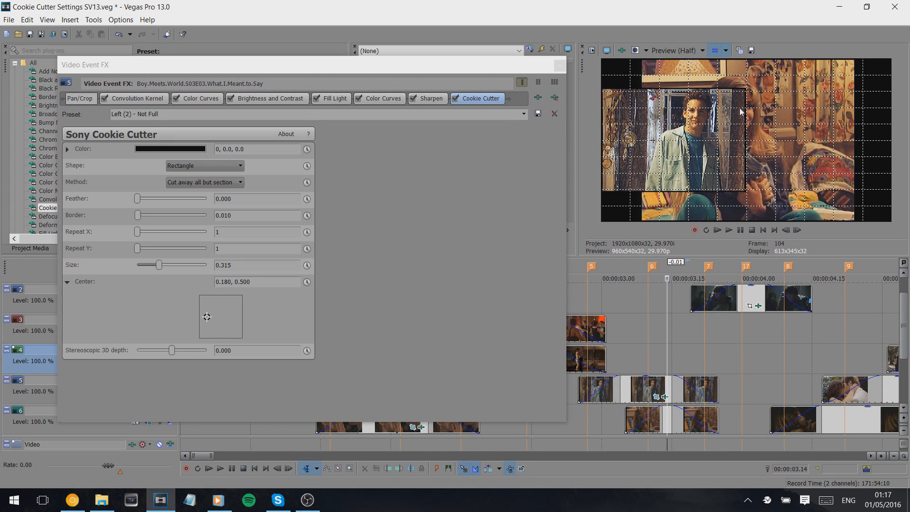
{"action": "left_click_drag", "start_coordinate": [158, 266], "coordinate": [155, 266]}
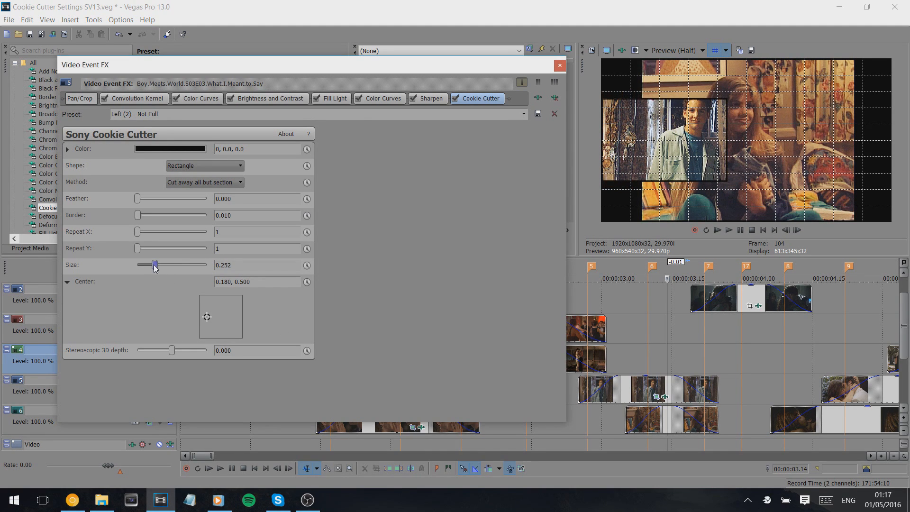
{"action": "left_click_drag", "start_coordinate": [210, 315], "coordinate": [209, 315]}
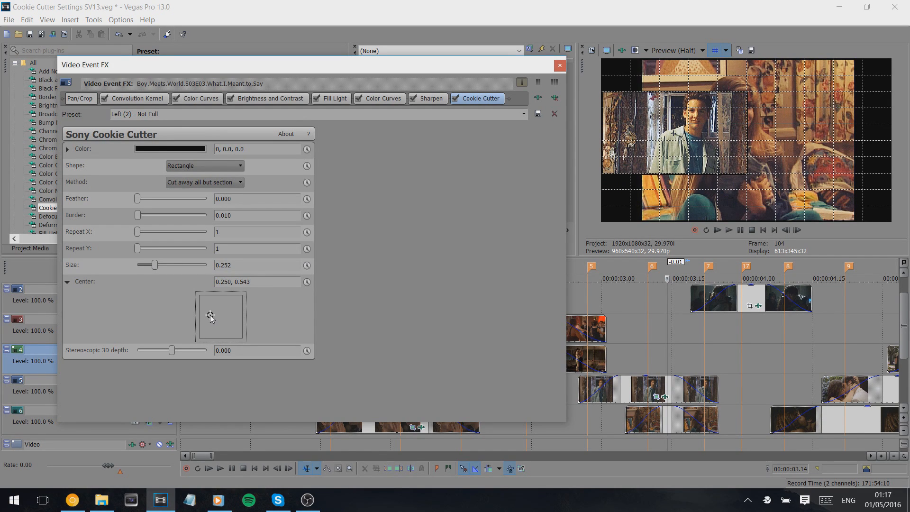
Step: Reapply the Left (2) - Not Full preset to the track 5 clip and turn off the preview grid
{"action": "left_click", "coordinate": [524, 114]}
{"action": "left_click", "coordinate": [363, 216]}
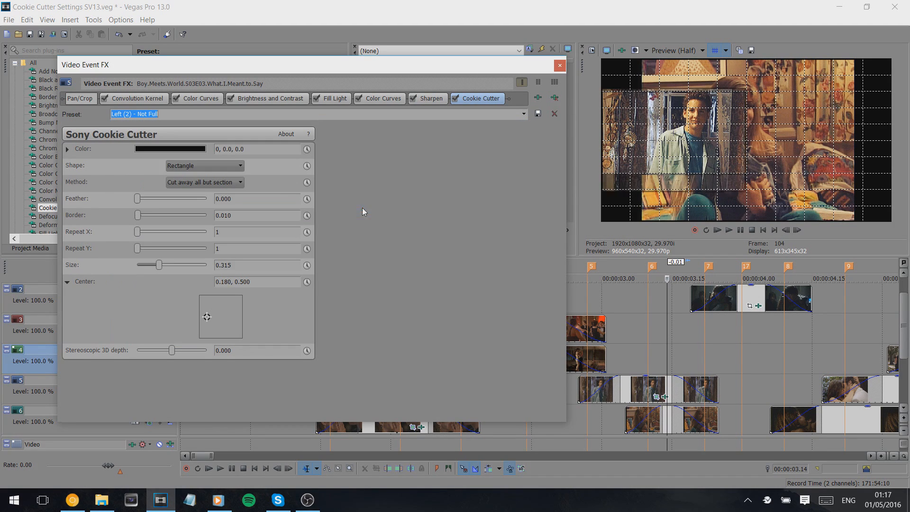
{"action": "left_click", "coordinate": [560, 66]}
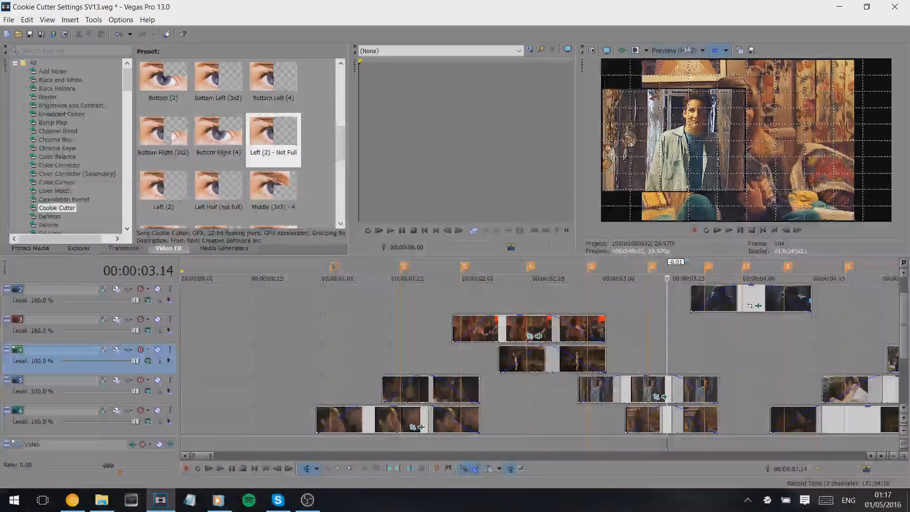
{"action": "left_click", "coordinate": [715, 50]}
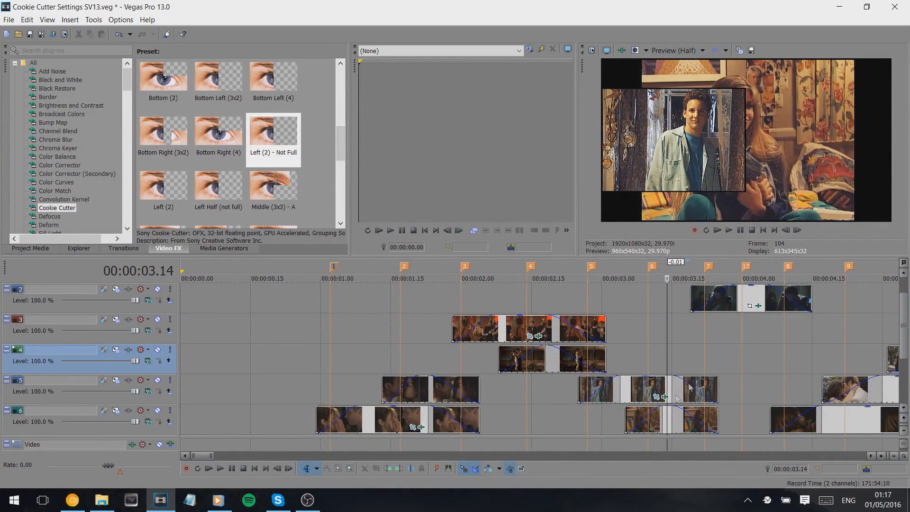
Step: Match the track 6 clip's Pan/Crop frame to the output aspect and apply the Cookie Cutter preset Right (2) - Not Full
{"action": "left_click", "coordinate": [656, 420]}
{"action": "right_click", "coordinate": [656, 420]}
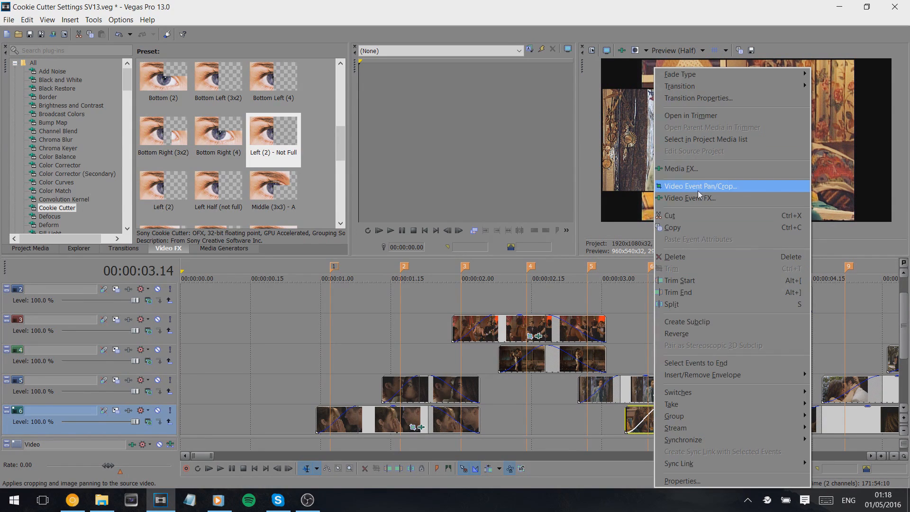
{"action": "left_click", "coordinate": [682, 189]}
{"action": "right_click", "coordinate": [397, 222]}
{"action": "left_click", "coordinate": [417, 279]}
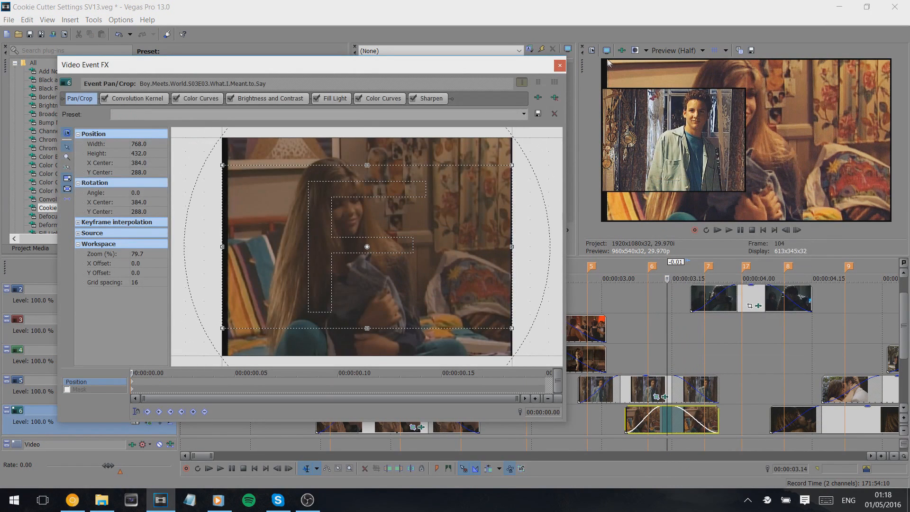
{"action": "left_click", "coordinate": [558, 66]}
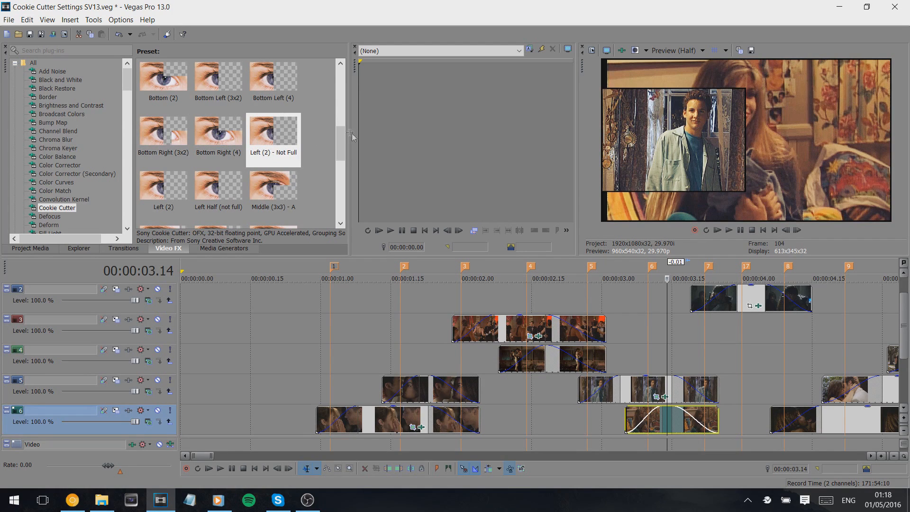
{"action": "left_click_drag", "start_coordinate": [346, 141], "coordinate": [345, 169]}
{"action": "left_click_drag", "start_coordinate": [292, 153], "coordinate": [660, 417]}
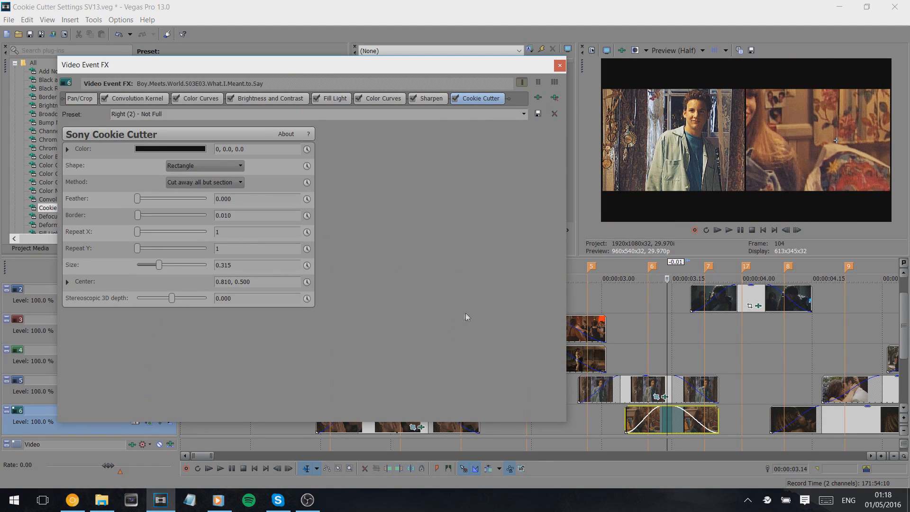
Step: Compare the Cookie Cutter center settings of the overlapping clips on tracks 5 and 6
{"action": "left_click", "coordinate": [663, 396]}
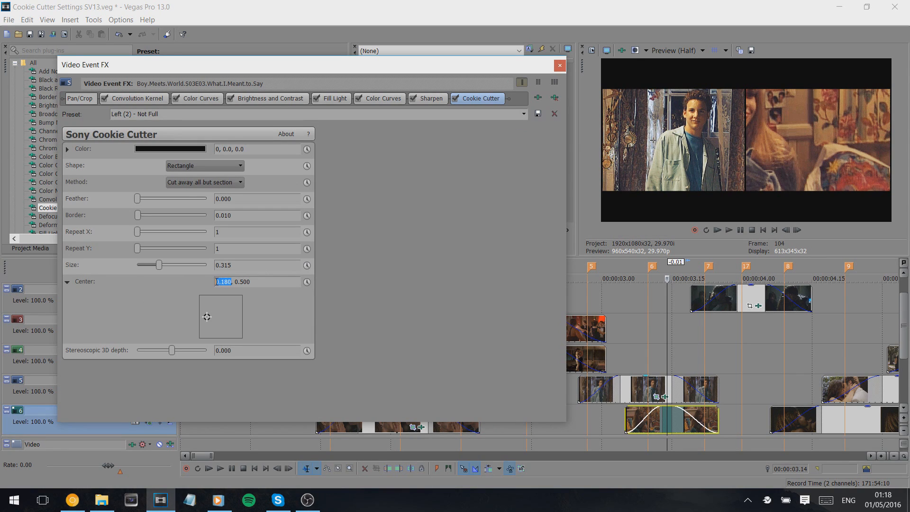
{"action": "right_click", "coordinate": [659, 432]}
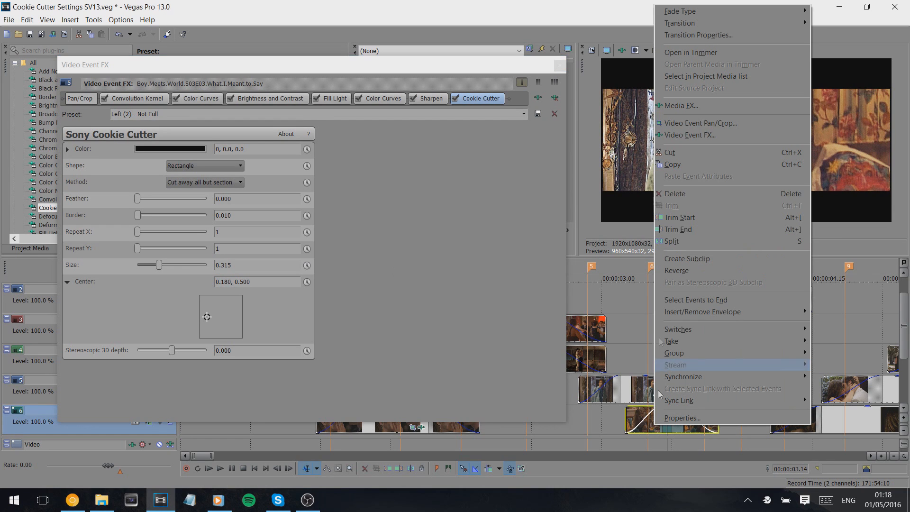
{"action": "left_click", "coordinate": [692, 135]}
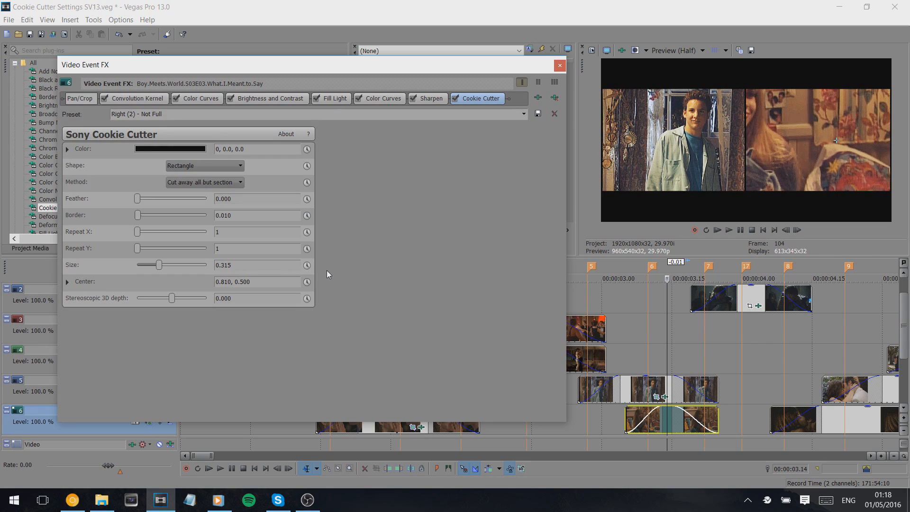
{"action": "left_click", "coordinate": [68, 282]}
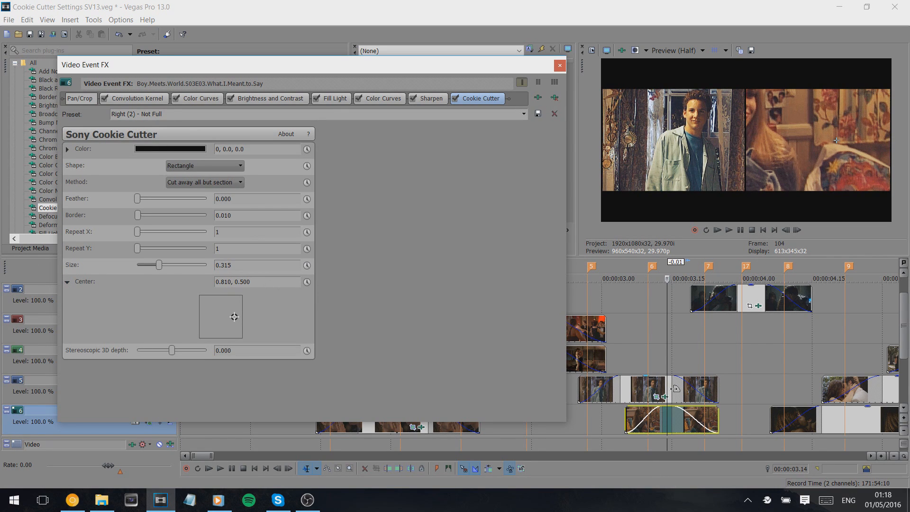
Step: Enlarge the track 6 clip's Pan/Crop frame to about 1,517 × 854 and shift it left to X center about 21
{"action": "right_click", "coordinate": [662, 417]}
{"action": "left_click", "coordinate": [682, 186]}
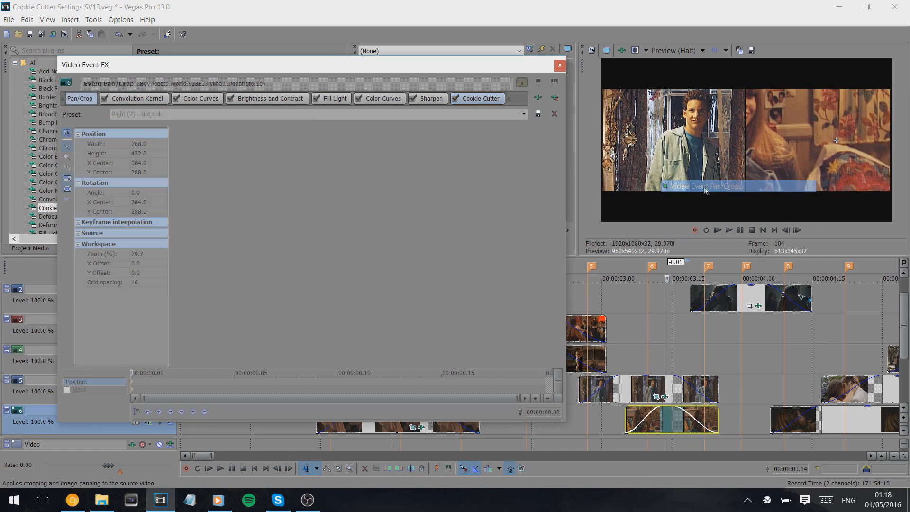
{"action": "left_click_drag", "start_coordinate": [423, 164], "coordinate": [425, 86]}
{"action": "left_click_drag", "start_coordinate": [382, 231], "coordinate": [243, 233]}
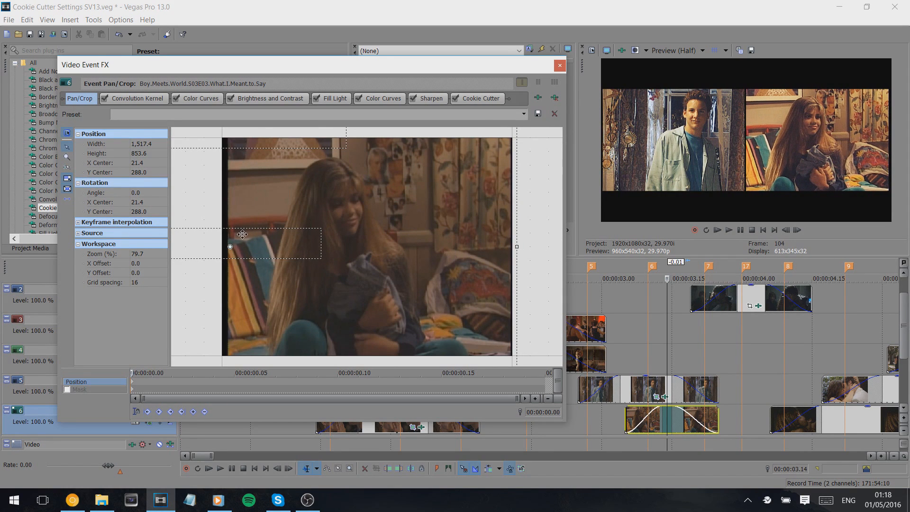
Step: Reduce the track 6 clip's Pan/Crop frame to about 1,402 × 788 and shift it right to X center 36.5
{"action": "left_click", "coordinate": [67, 157]}
{"action": "right_click", "coordinate": [365, 246]}
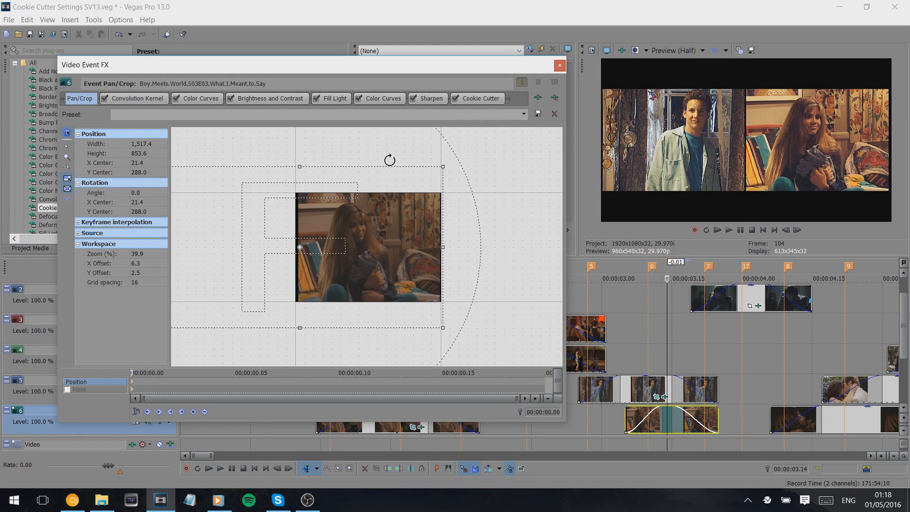
{"action": "left_click_drag", "start_coordinate": [390, 163], "coordinate": [390, 170]}
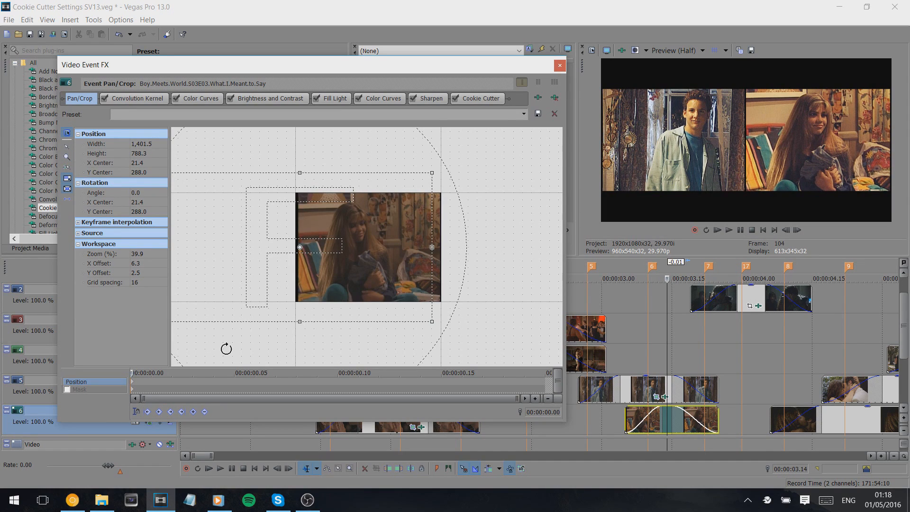
{"action": "left_click_drag", "start_coordinate": [278, 298], "coordinate": [281, 299]}
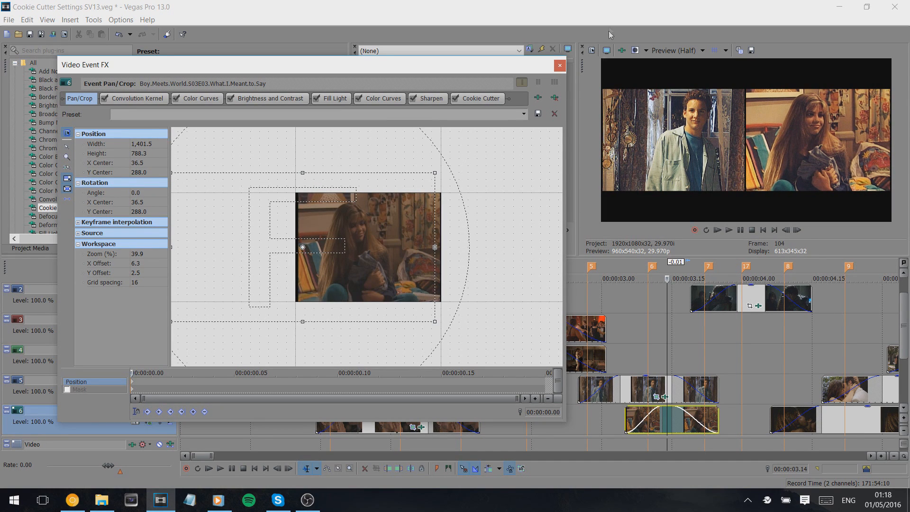
Step: Apply the Cookie Cutter preset Triange Right (2) to the track 2 clip and Triange Left (2) to the overlapping track 1 clip
{"action": "left_click", "coordinate": [560, 65]}
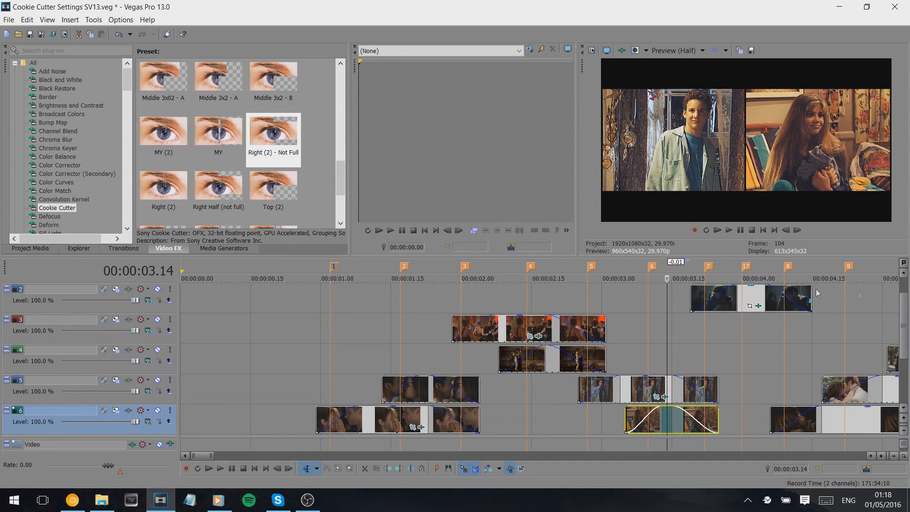
{"action": "left_click_drag", "start_coordinate": [904, 315], "coordinate": [905, 299]}
{"action": "left_click", "coordinate": [766, 299]}
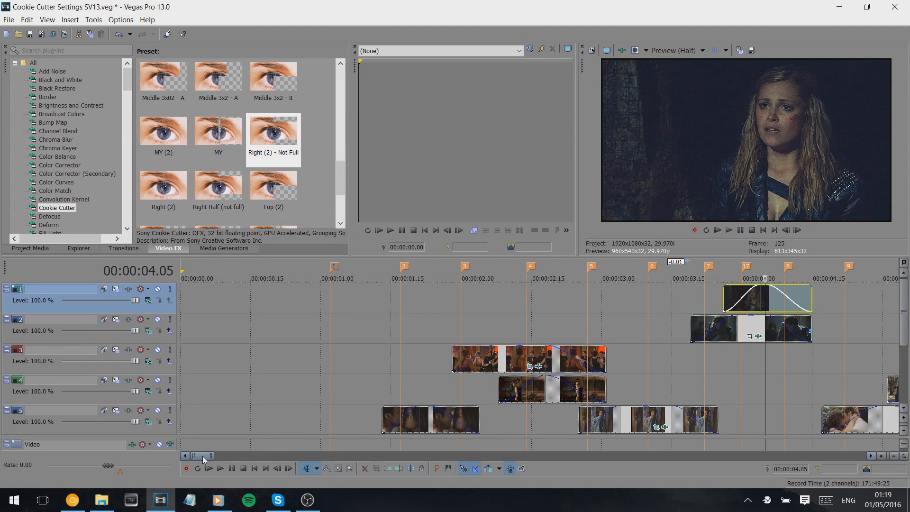
{"action": "left_click_drag", "start_coordinate": [202, 455], "coordinate": [208, 456]}
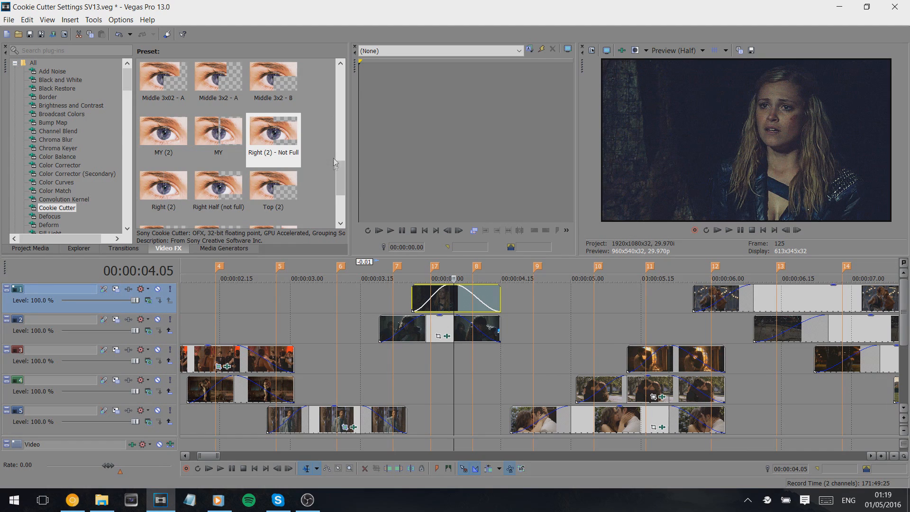
{"action": "scroll", "coordinate": [289, 190], "scroll_direction": "down", "scroll_amount": 2}
{"action": "left_click_drag", "start_coordinate": [284, 206], "coordinate": [445, 335]}
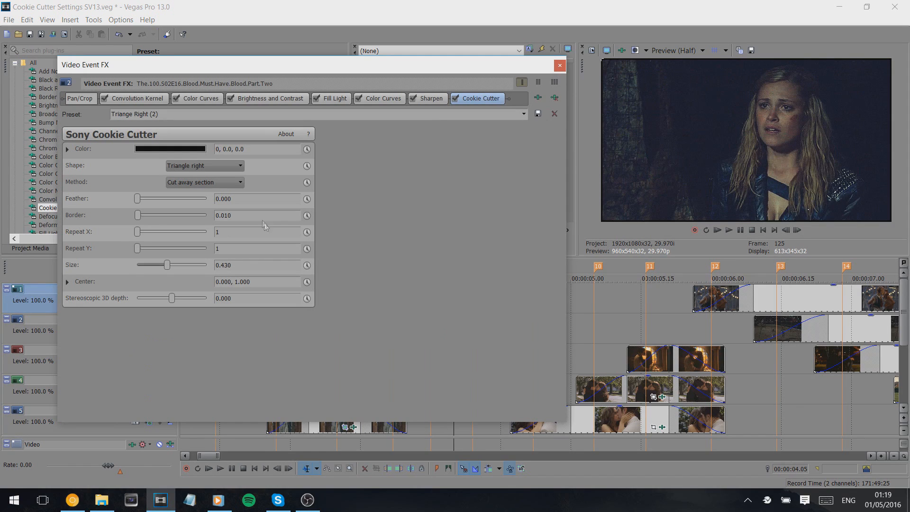
{"action": "left_click", "coordinate": [560, 65]}
{"action": "left_click_drag", "start_coordinate": [232, 189], "coordinate": [449, 313]}
{"action": "left_click", "coordinate": [559, 65]}
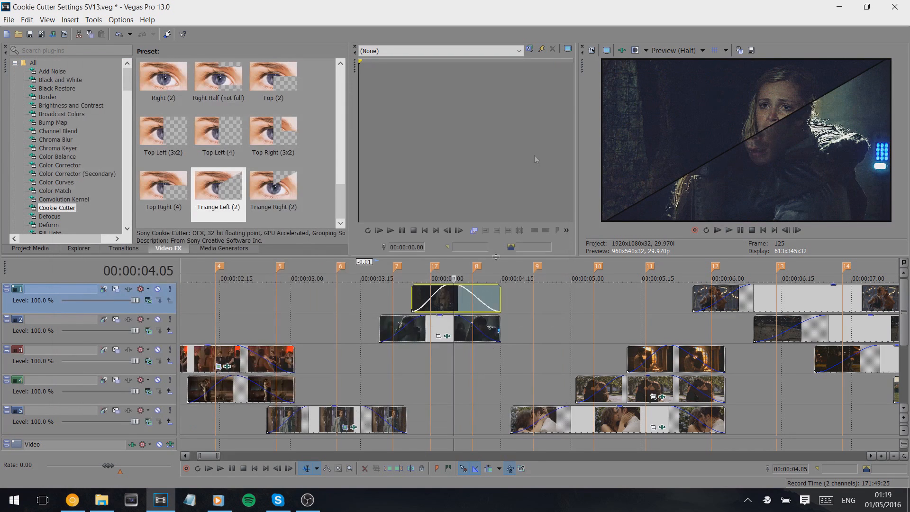
Step: Review the Cookie Cutter shape options and center position of the track 2 clip, keeping the Triangle right shape
{"action": "left_click", "coordinate": [447, 336]}
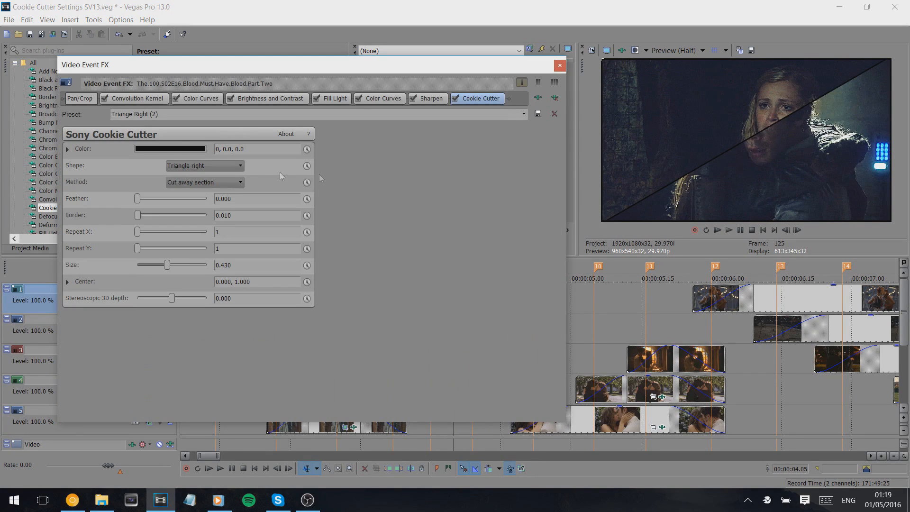
{"action": "left_click", "coordinate": [224, 169]}
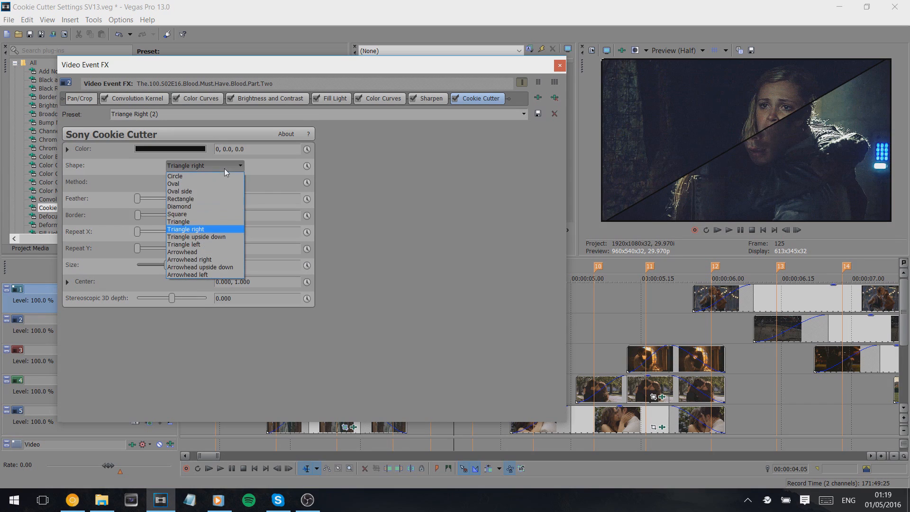
{"action": "left_click", "coordinate": [213, 231]}
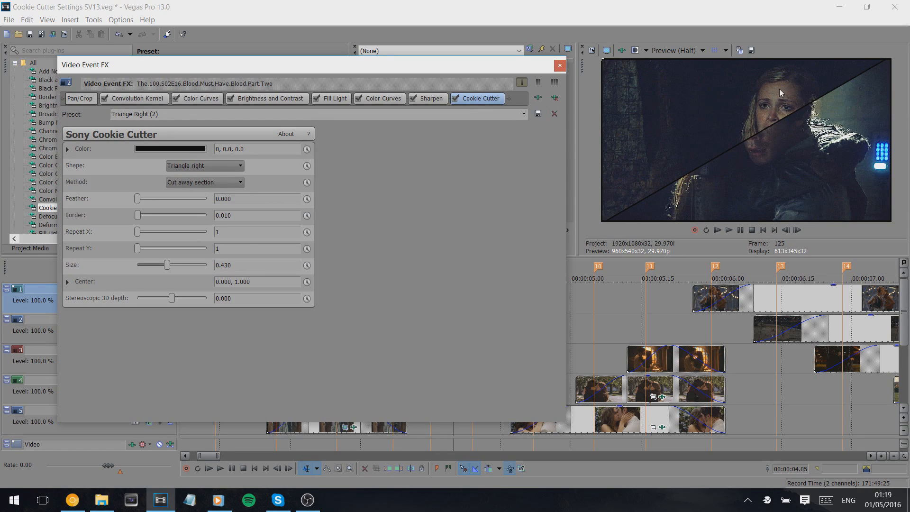
{"action": "left_click", "coordinate": [67, 282]}
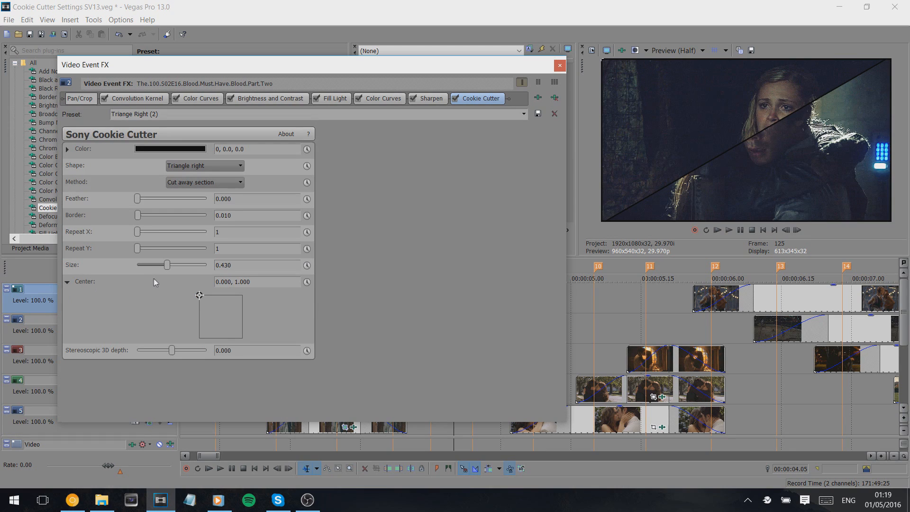
Step: Try a Cookie Cutter size of 0.500 on the track 2 clip and set it back to 0.430
{"action": "left_click_drag", "start_coordinate": [227, 266], "coordinate": [214, 266]}
{"action": "left_click", "coordinate": [245, 268]}
{"action": "key", "text": "Return"}
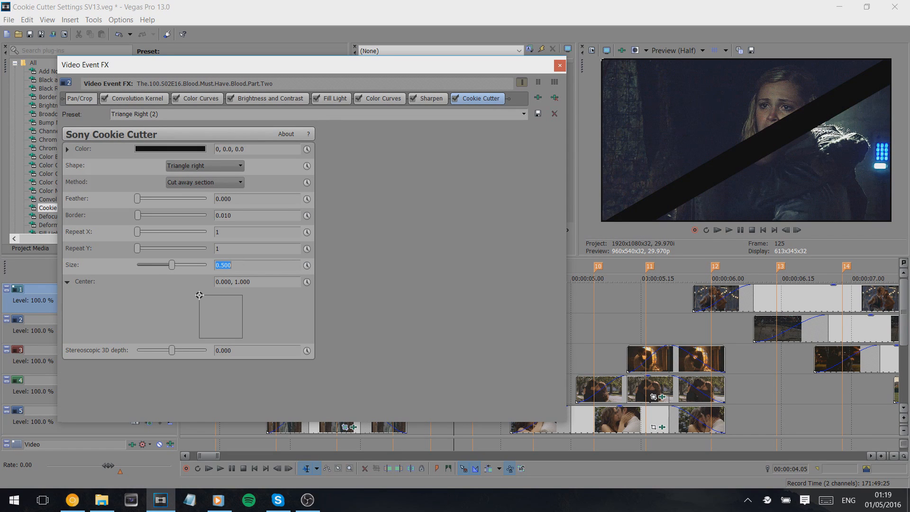
{"action": "left_click", "coordinate": [254, 267]}
{"action": "key", "text": "Return"}
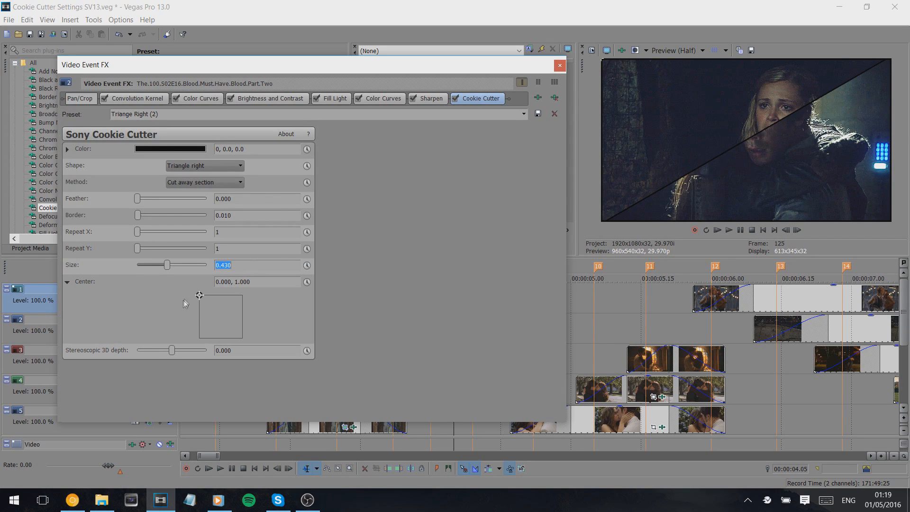
Step: Try moving the track 2 clip's Cookie Cutter center to 1.000, 0.000 and return it to 0.000, 1.000
{"action": "left_click_drag", "start_coordinate": [199, 296], "coordinate": [275, 351]}
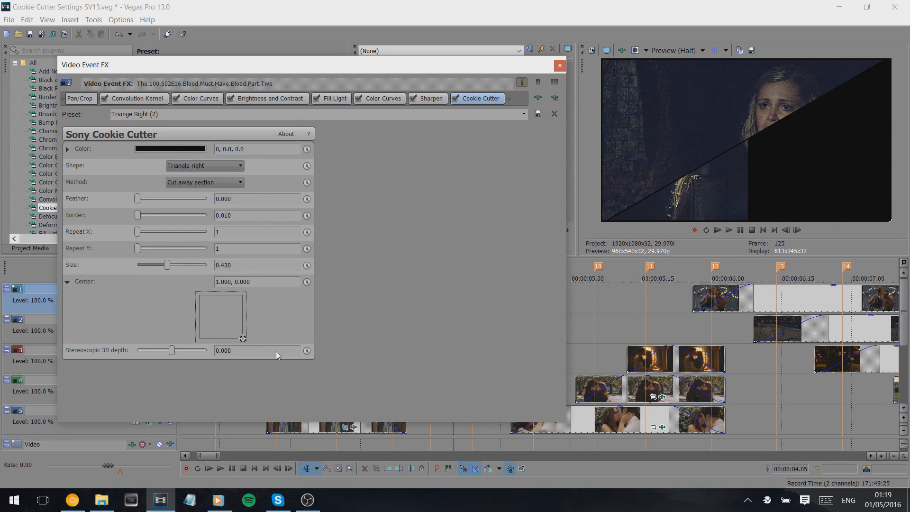
{"action": "left_click_drag", "start_coordinate": [249, 289], "coordinate": [321, 279]}
{"action": "left_click_drag", "start_coordinate": [154, 288], "coordinate": [64, 283]}
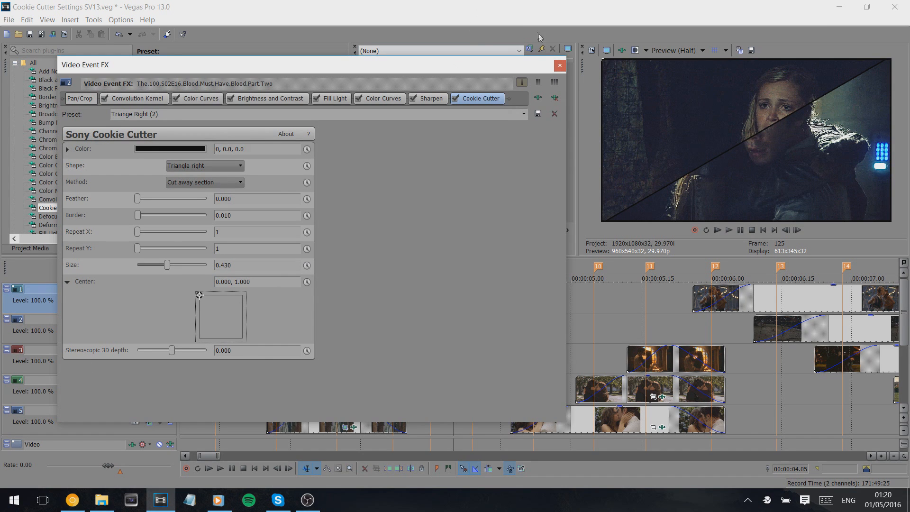
{"action": "left_click", "coordinate": [560, 65]}
Step: Compare the Cut away section and Cut away all but section methods on the track 1 clip's Cookie Cutter, ending on Cut away all but section
{"action": "right_click", "coordinate": [449, 291]}
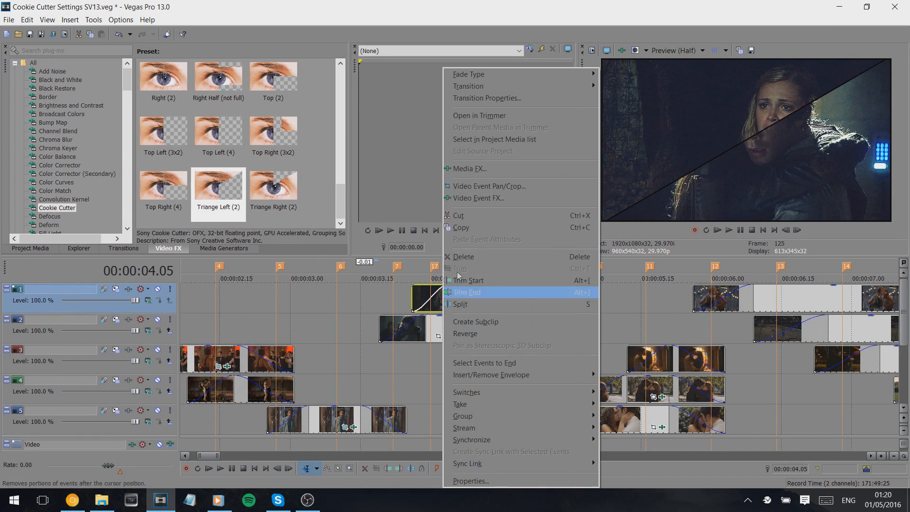
{"action": "left_click", "coordinate": [476, 198]}
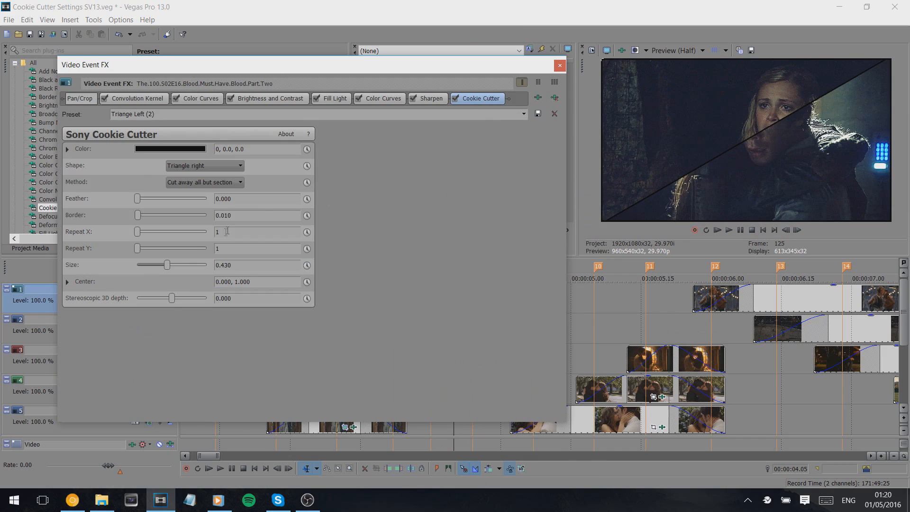
{"action": "left_click", "coordinate": [71, 282]}
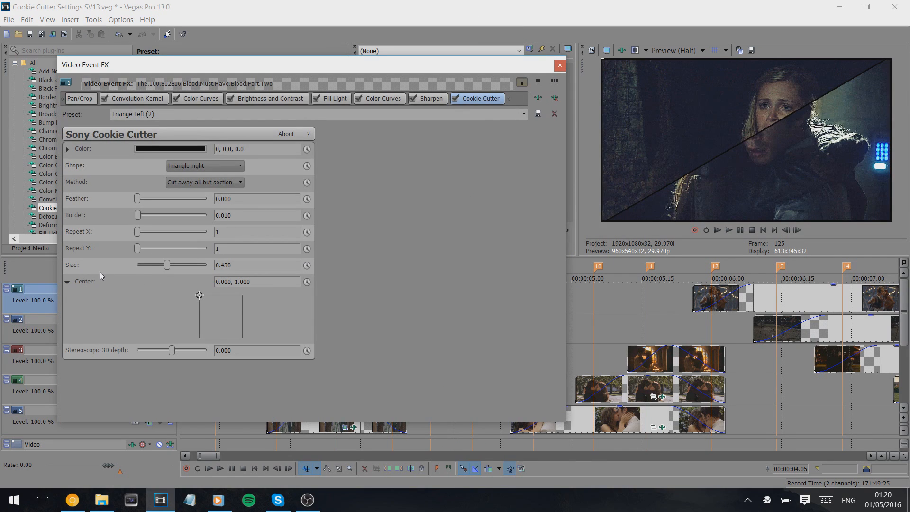
{"action": "left_click", "coordinate": [237, 183]}
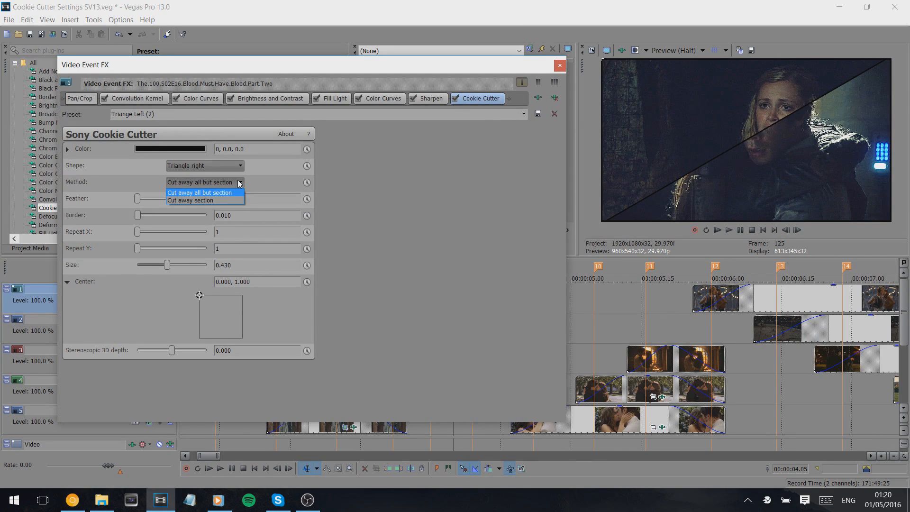
{"action": "left_click", "coordinate": [221, 199]}
{"action": "left_click", "coordinate": [222, 183]}
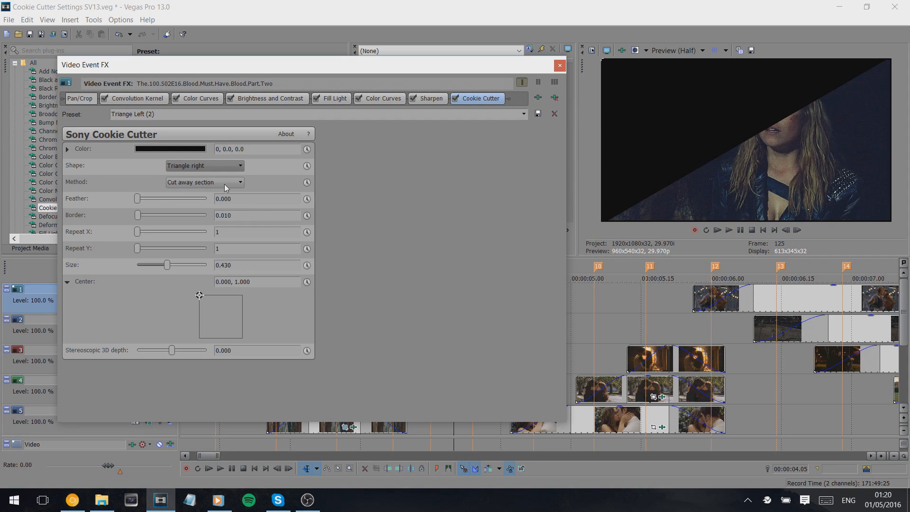
{"action": "left_click", "coordinate": [214, 193]}
{"action": "left_click", "coordinate": [215, 182]}
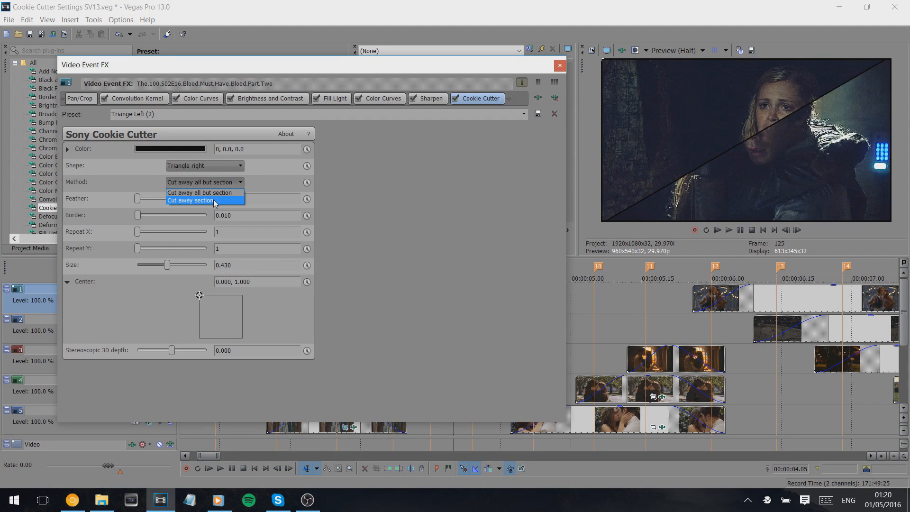
{"action": "left_click", "coordinate": [215, 199]}
{"action": "left_click", "coordinate": [214, 183]}
{"action": "left_click", "coordinate": [215, 193]}
{"action": "left_click", "coordinate": [216, 182]}
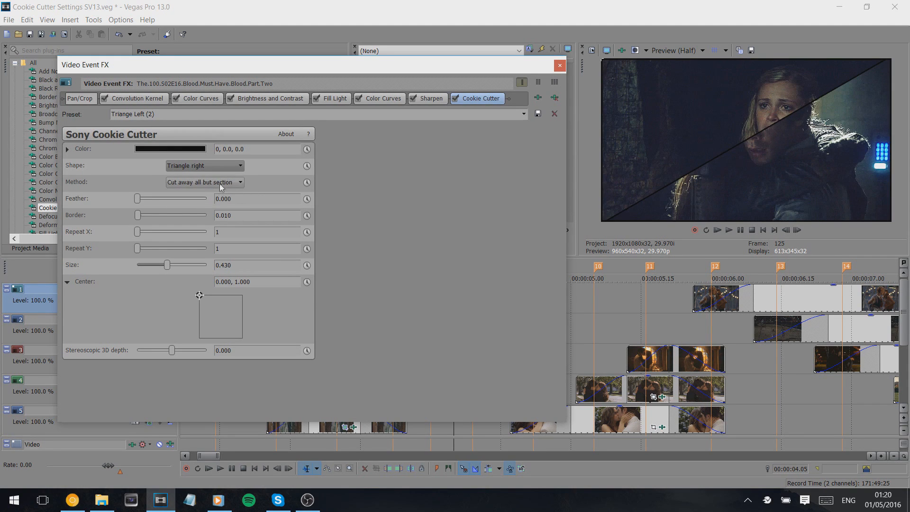
{"action": "left_click", "coordinate": [209, 200]}
{"action": "left_click", "coordinate": [216, 182]}
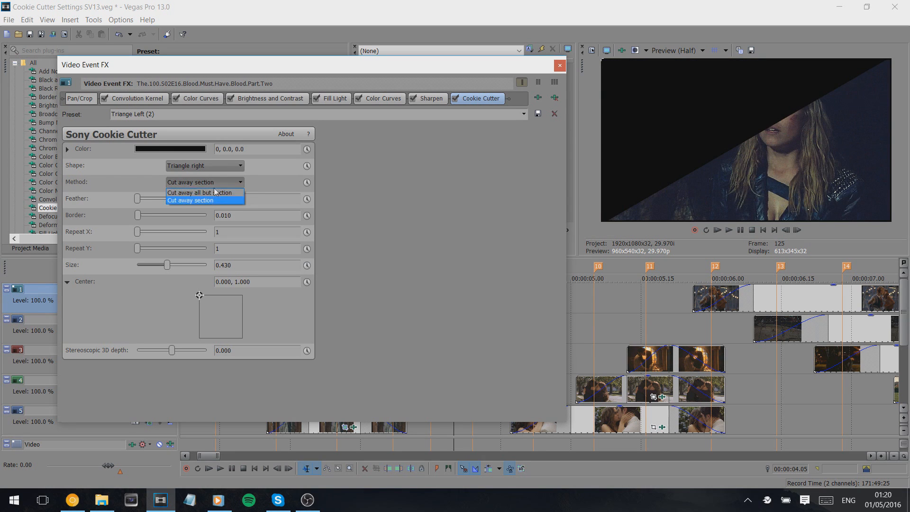
{"action": "left_click", "coordinate": [218, 191]}
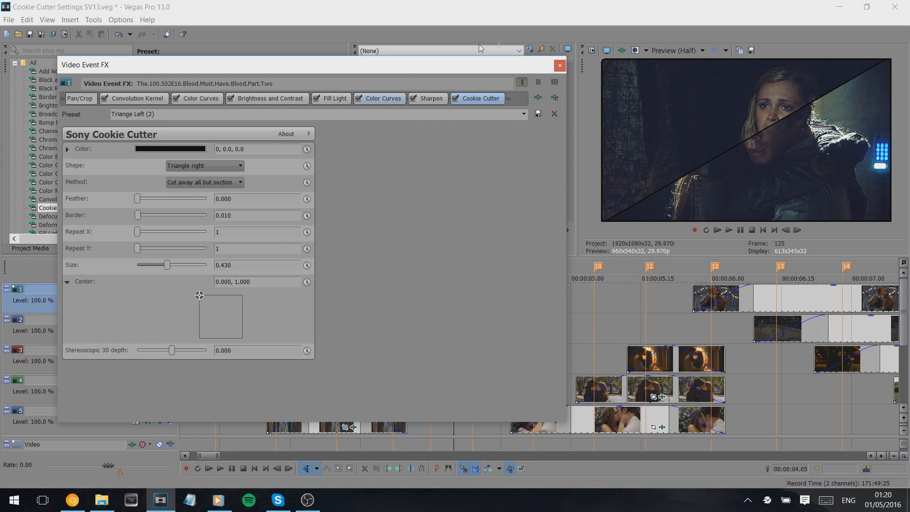
{"action": "left_click", "coordinate": [558, 67]}
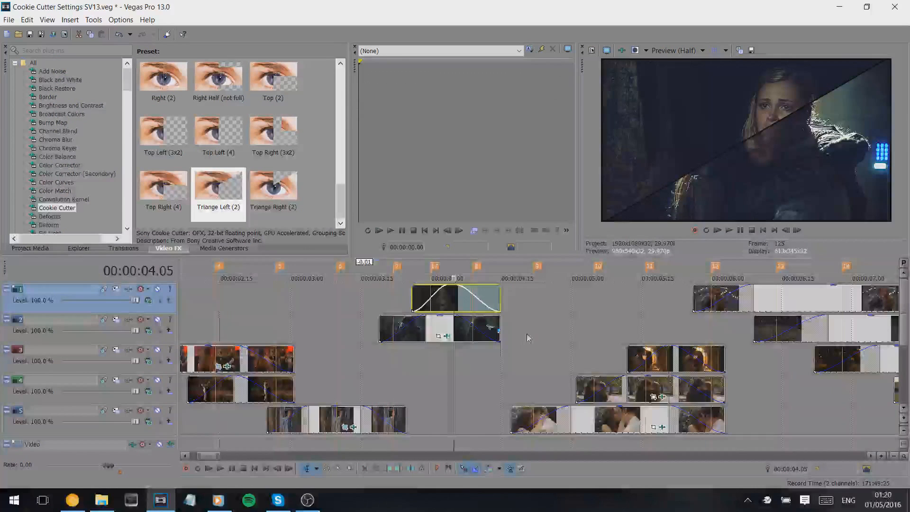
Step: Try the Cut away section method on the first track 5 clip's Rectangle Cookie Cutter and restore Cut away all but section
{"action": "scroll", "coordinate": [304, 375], "scroll_direction": "down", "scroll_amount": 2}
{"action": "left_click", "coordinate": [283, 393]}
{"action": "left_click", "coordinate": [282, 420]}
{"action": "right_click", "coordinate": [282, 420]}
{"action": "left_click", "coordinate": [343, 135]}
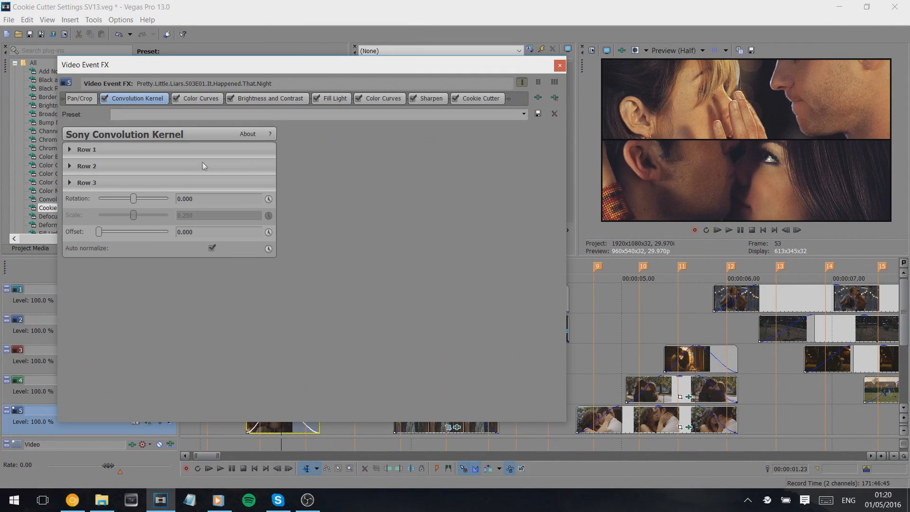
{"action": "left_click", "coordinate": [488, 98]}
{"action": "left_click", "coordinate": [240, 182]}
{"action": "left_click", "coordinate": [219, 201]}
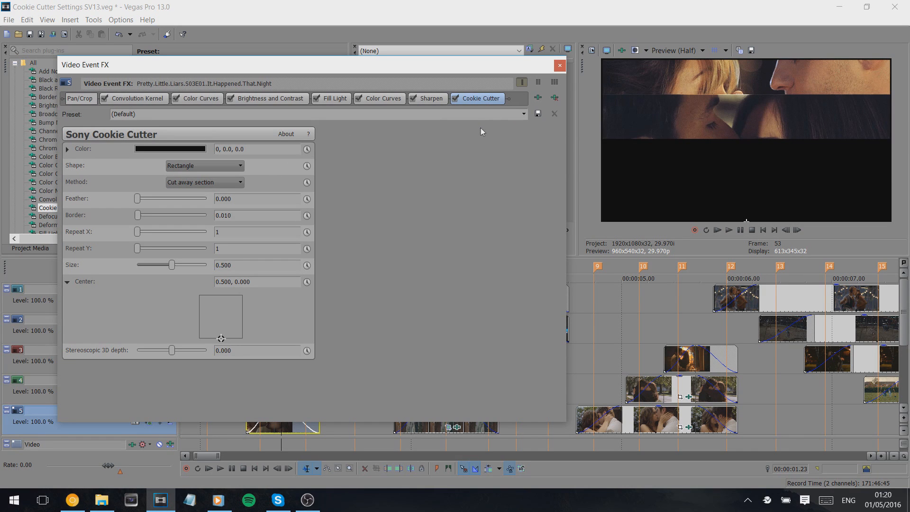
{"action": "left_click", "coordinate": [233, 183]}
{"action": "left_click", "coordinate": [223, 191]}
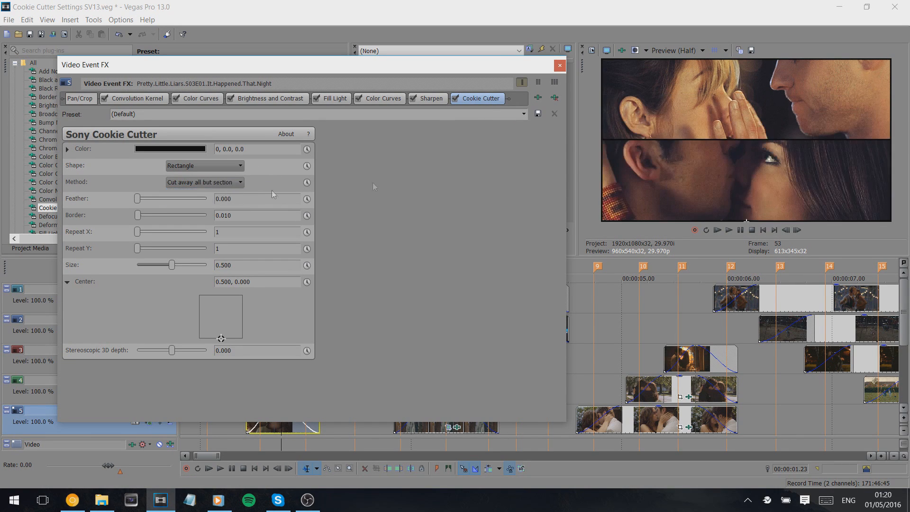
{"action": "left_click", "coordinate": [560, 66]}
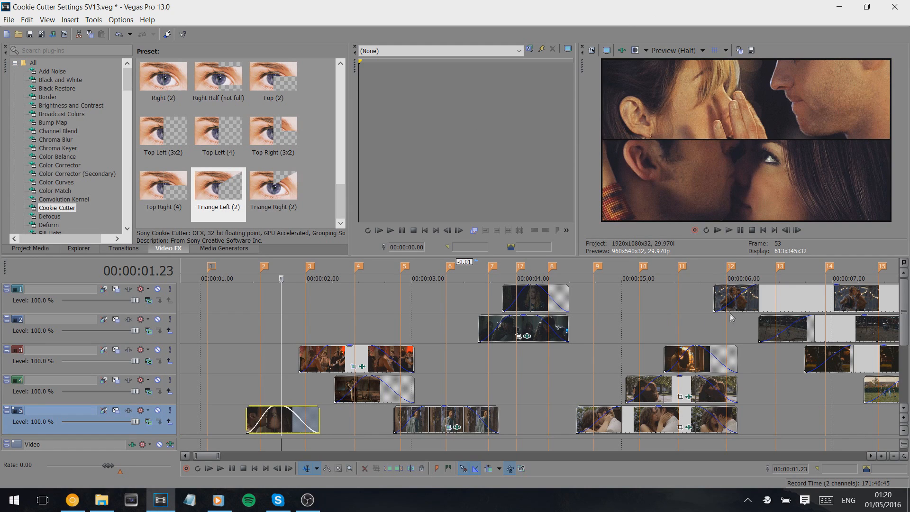
Step: Apply the Cookie Cutter preset Top Left (4) to the last track 6 clip and preview it at 00:00:04.17
{"action": "left_click", "coordinate": [699, 331]}
{"action": "left_click_drag", "start_coordinate": [907, 313], "coordinate": [907, 341]}
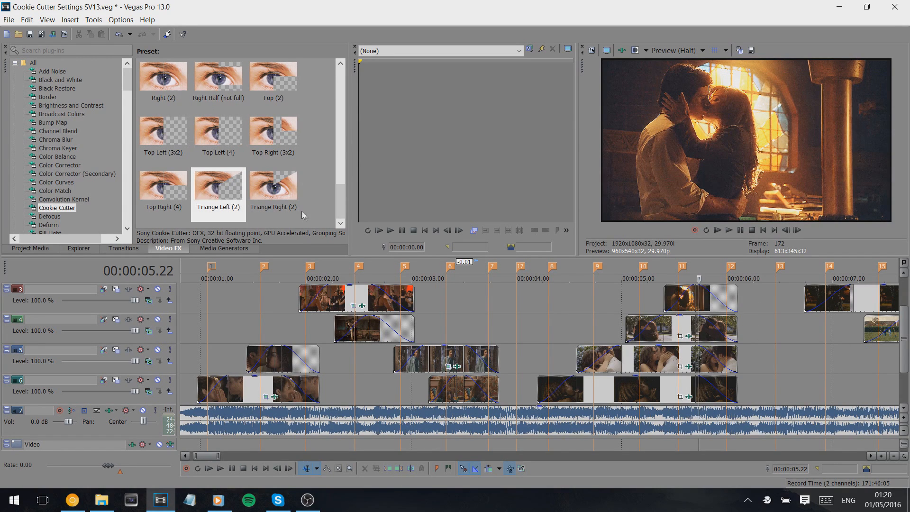
{"action": "left_click_drag", "start_coordinate": [211, 145], "coordinate": [672, 395]}
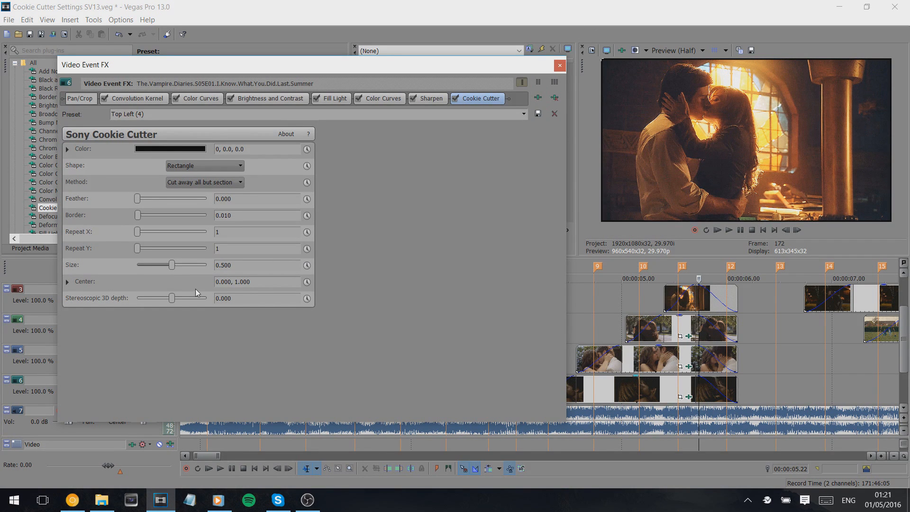
{"action": "left_click", "coordinate": [67, 282]}
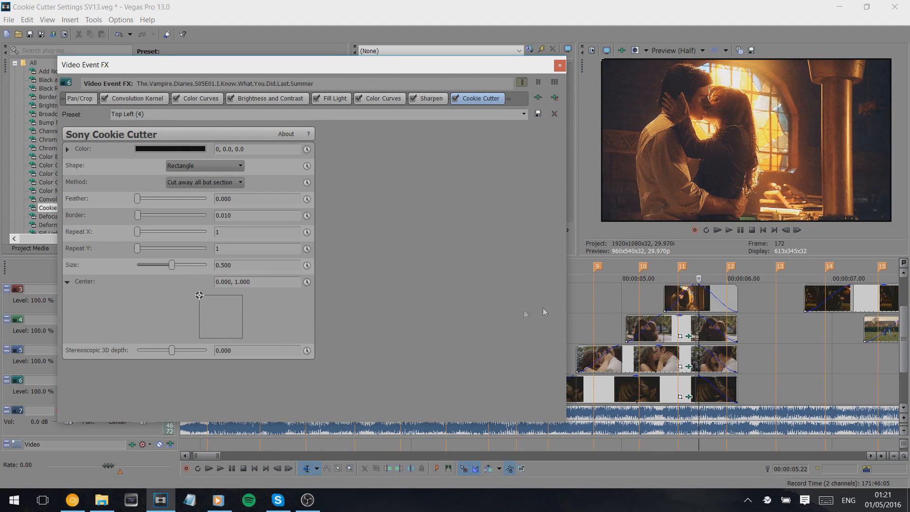
{"action": "left_click", "coordinate": [585, 315]}
{"action": "left_click", "coordinate": [576, 317]}
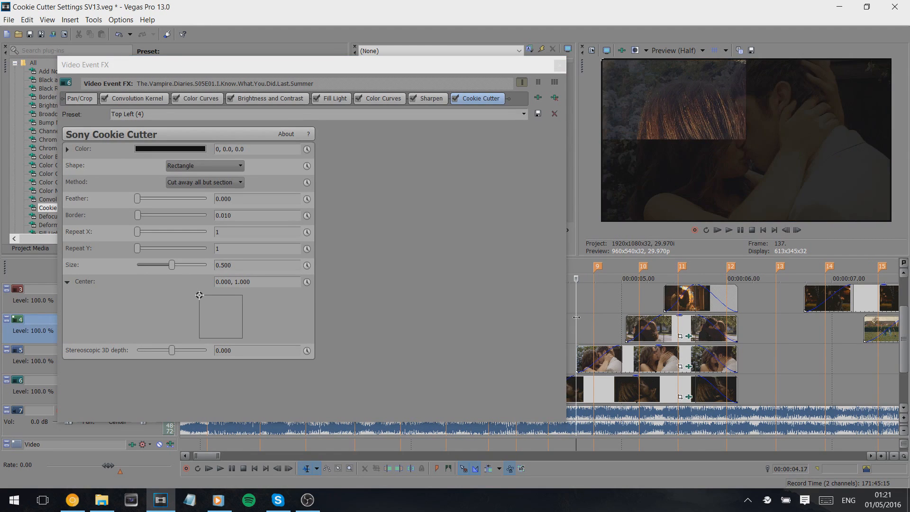
Step: Try the track 6 clip's Cookie Cutter center at 0.500, 1.000 and return it to 0.000, 1.000
{"action": "left_click", "coordinate": [200, 296]}
{"action": "left_click_drag", "start_coordinate": [200, 296], "coordinate": [220, 292]}
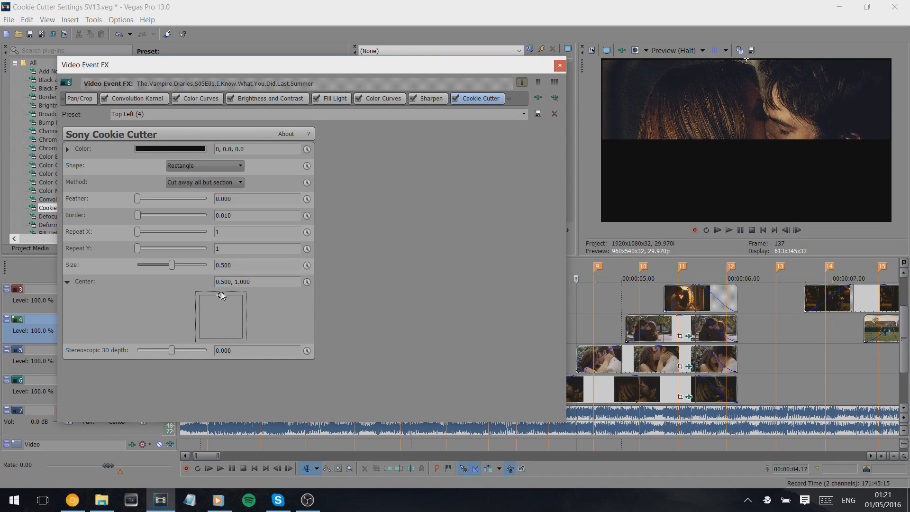
{"action": "left_click_drag", "start_coordinate": [221, 295], "coordinate": [180, 291]}
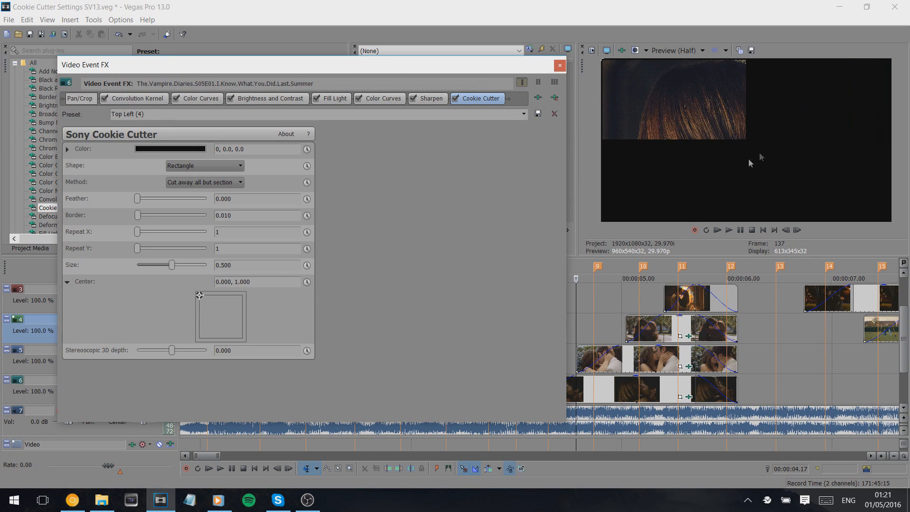
{"action": "left_click", "coordinate": [559, 65]}
Step: Apply the Cookie Cutter preset Top Left (4) to the overlapping track 5 clip and move its center to 1.000, 1.000
{"action": "left_click_drag", "start_coordinate": [218, 135], "coordinate": [634, 358]}
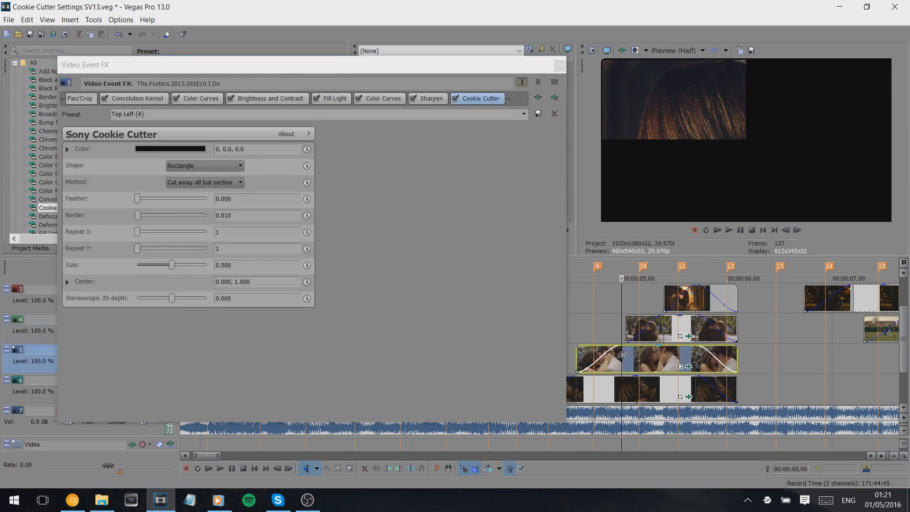
{"action": "left_click", "coordinate": [68, 283]}
{"action": "left_click_drag", "start_coordinate": [204, 297], "coordinate": [263, 295]}
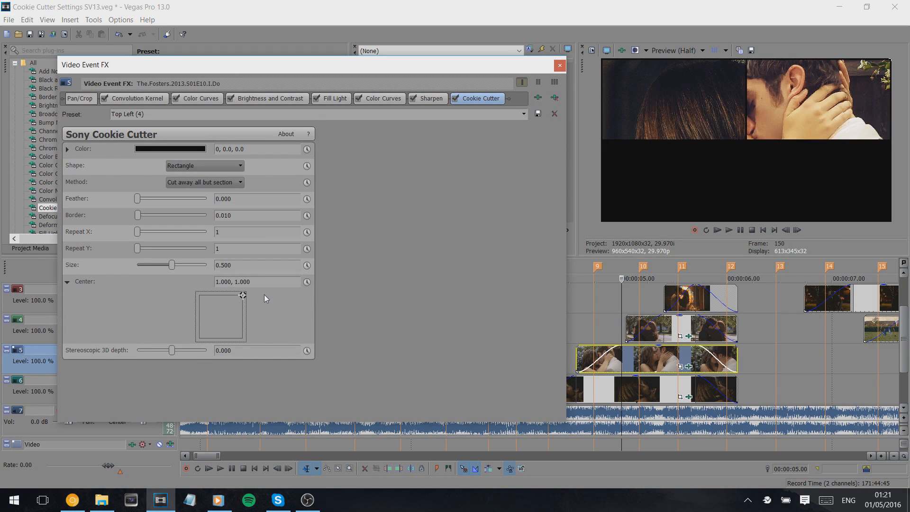
Step: Apply the Cookie Cutter preset Top Left (4) to the overlapping track 4 clip and move its center to 0.000, 0.000
{"action": "left_click", "coordinate": [670, 330]}
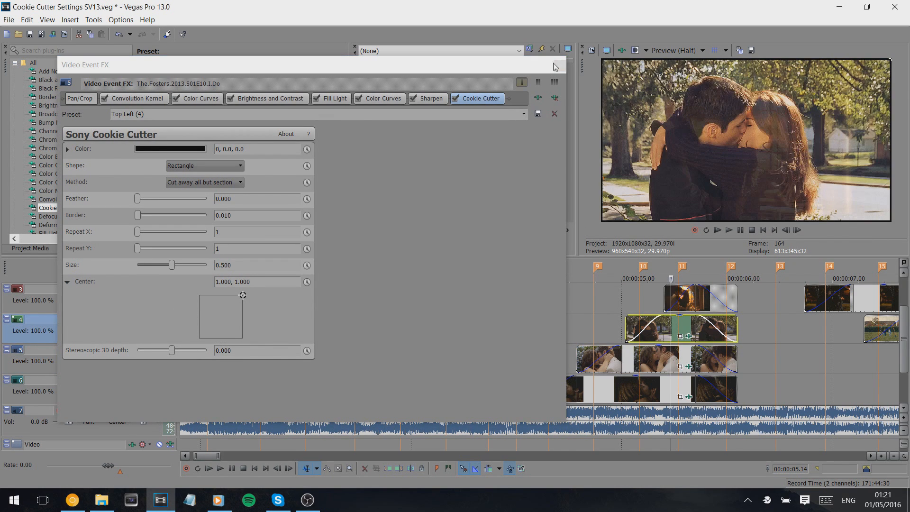
{"action": "left_click", "coordinate": [559, 65]}
{"action": "left_click_drag", "start_coordinate": [216, 135], "coordinate": [672, 333]}
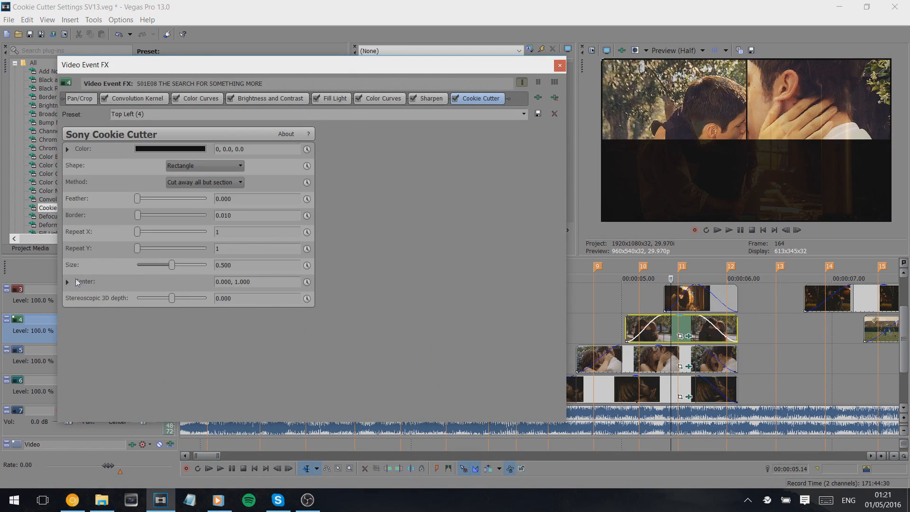
{"action": "left_click", "coordinate": [67, 282]}
{"action": "left_click_drag", "start_coordinate": [200, 300], "coordinate": [200, 339]}
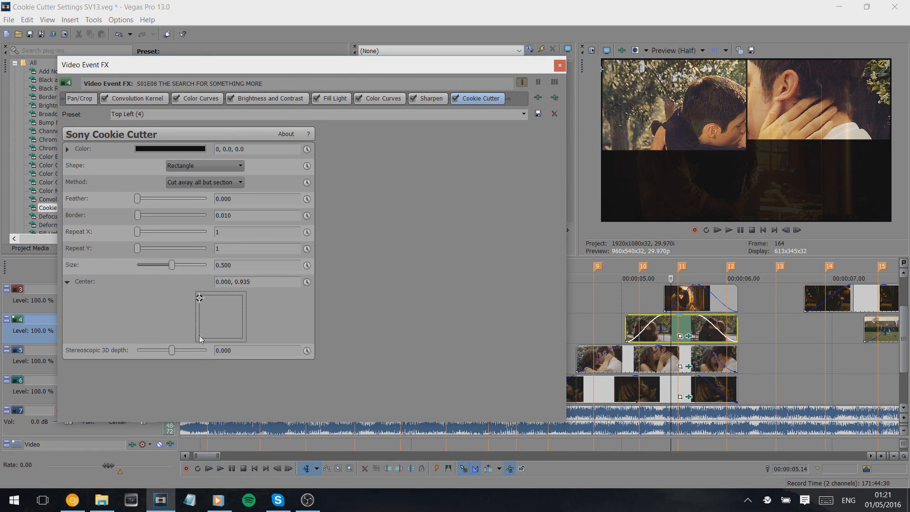
{"action": "left_click_drag", "start_coordinate": [200, 300], "coordinate": [199, 358]}
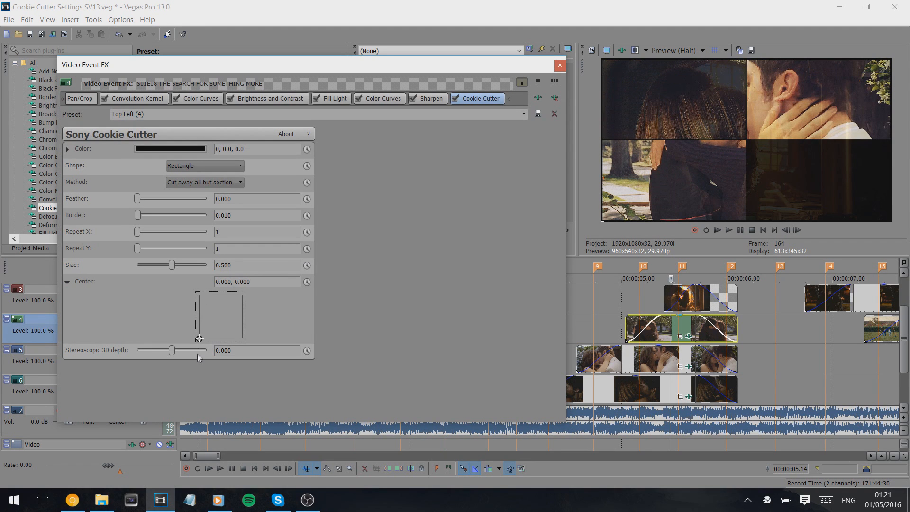
{"action": "left_click", "coordinate": [560, 66]}
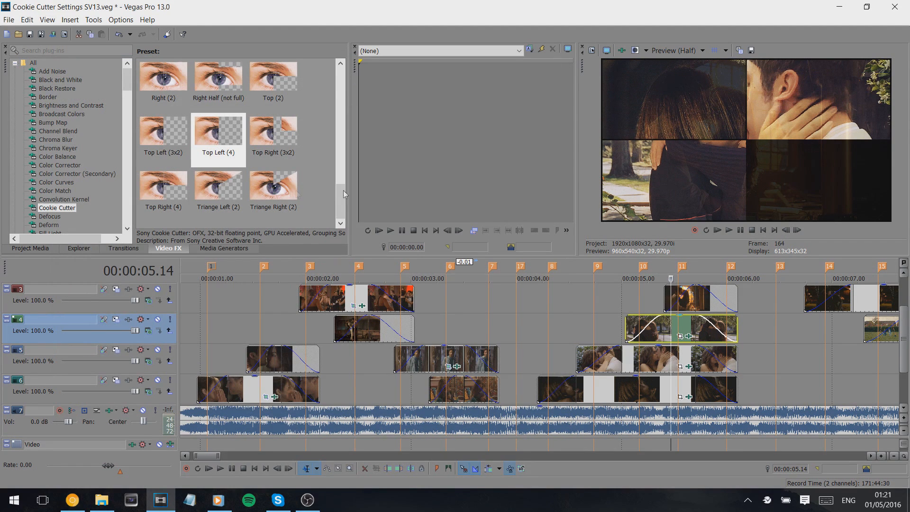
Step: Apply the Cookie Cutter preset Top Left (4) to the overlapping track 3 clip, center it at 1.000, 0.000 and preview at 00:00:05.20
{"action": "left_click_drag", "start_coordinate": [225, 165], "coordinate": [681, 299]}
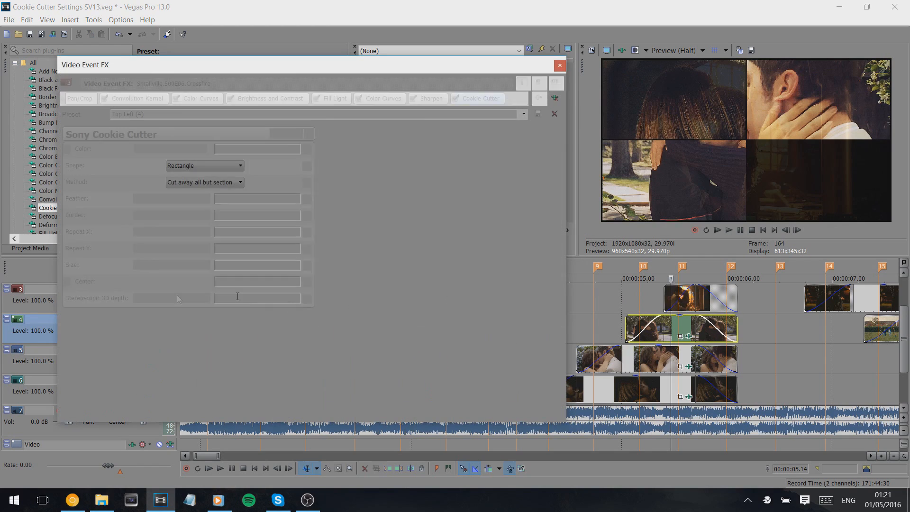
{"action": "left_click", "coordinate": [68, 282]}
{"action": "left_click_drag", "start_coordinate": [199, 294], "coordinate": [286, 358]}
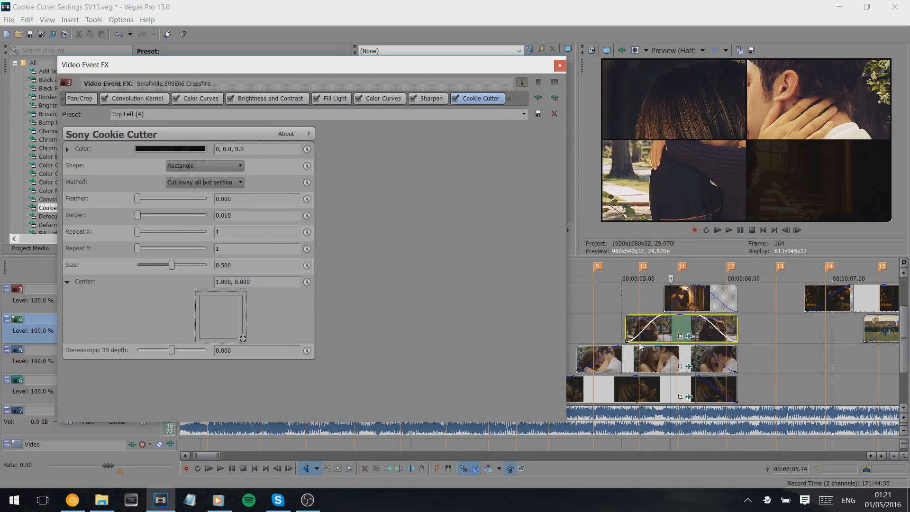
{"action": "left_click", "coordinate": [691, 299]}
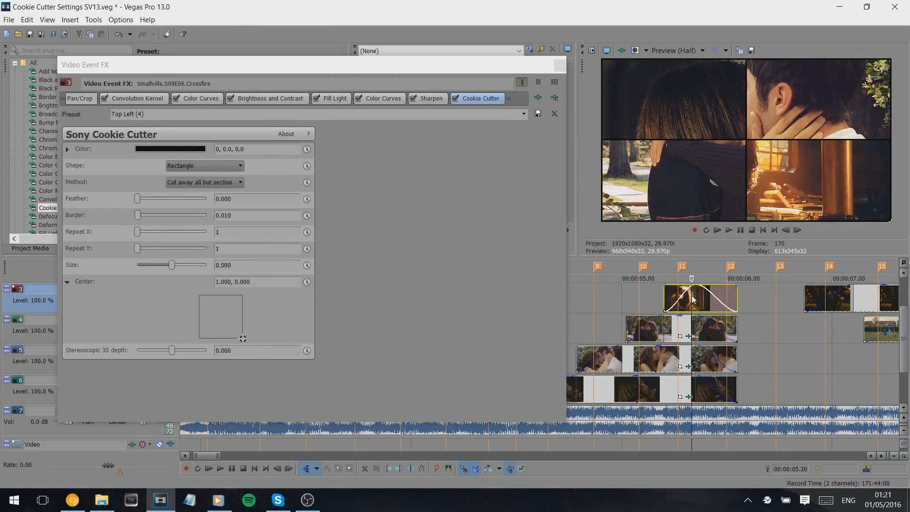
{"action": "left_click", "coordinate": [560, 66]}
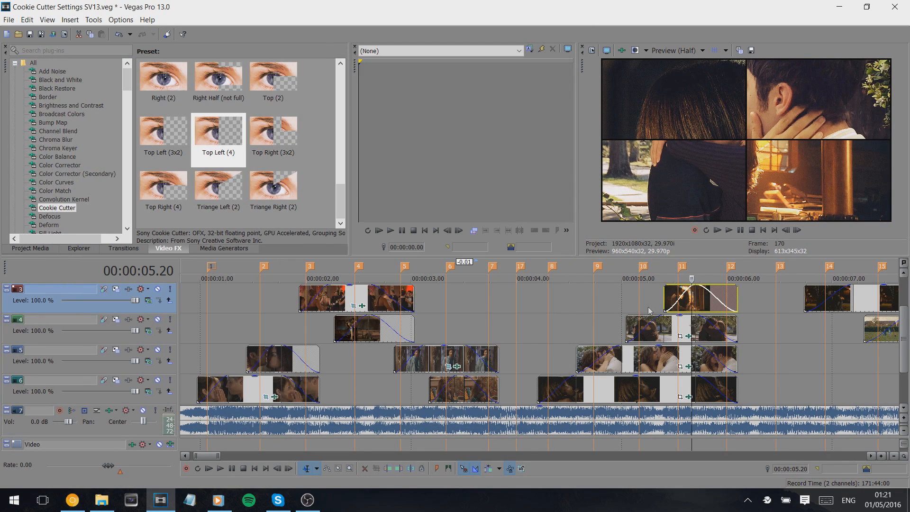
Step: Reframe the track 4 clip in Pan/Crop to about 2,213 by 1,245, centered near 1,124, 96, so the couple fills its quadrant
{"action": "left_click", "coordinate": [680, 336]}
{"action": "left_click_drag", "start_coordinate": [443, 77], "coordinate": [443, 74]}
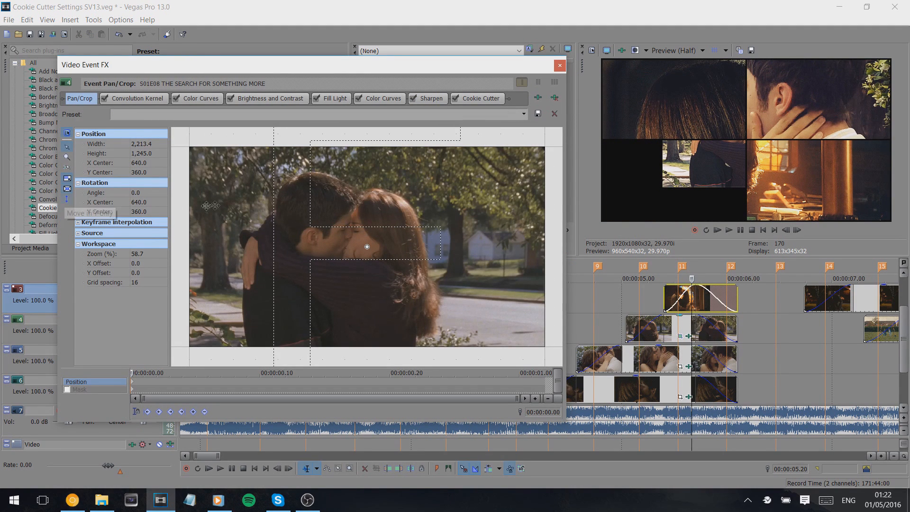
{"action": "left_click", "coordinate": [67, 200]}
{"action": "left_click_drag", "start_coordinate": [417, 219], "coordinate": [554, 153]}
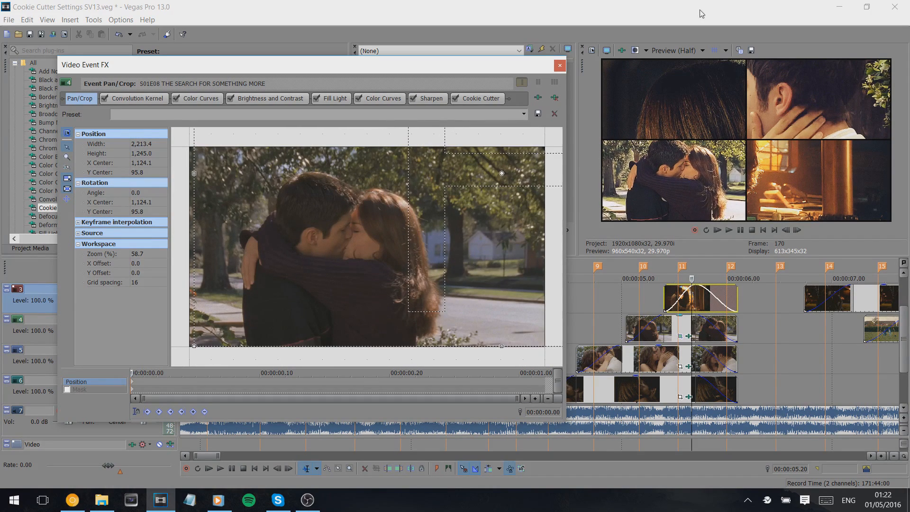
{"action": "left_click", "coordinate": [560, 65]}
Step: Apply the Cookie Cutter preset Top Left (3x2) to the last track 1 clip, with the cursor at 00:00:08.05
{"action": "scroll", "coordinate": [836, 339], "scroll_direction": "down", "scroll_amount": 2}
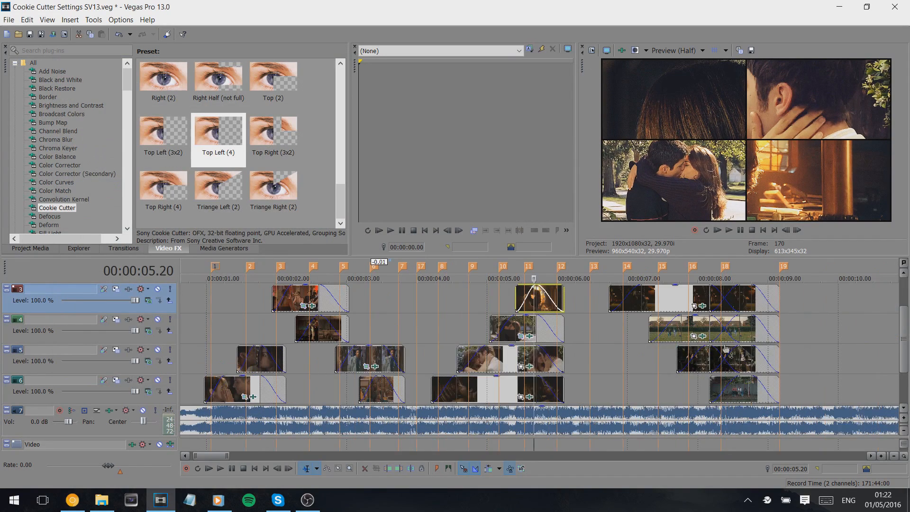
{"action": "left_click_drag", "start_coordinate": [905, 330], "coordinate": [907, 304]}
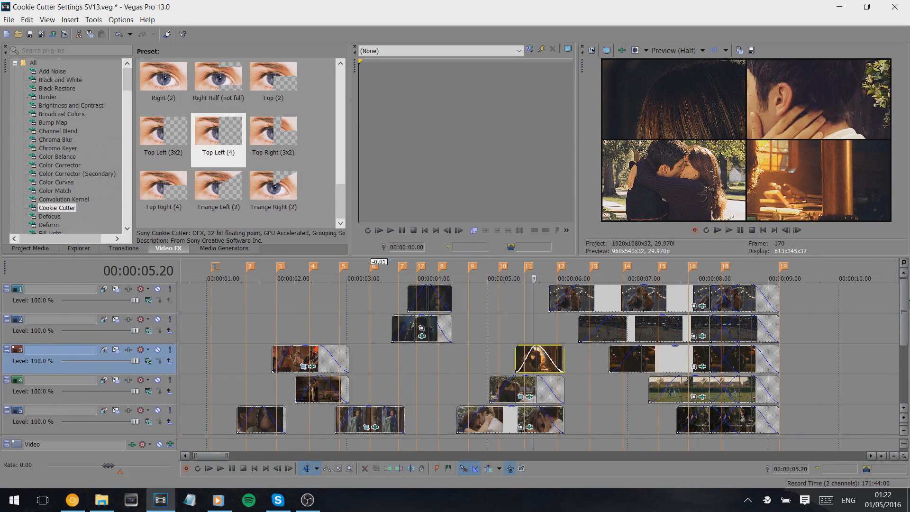
{"action": "left_click", "coordinate": [709, 293]}
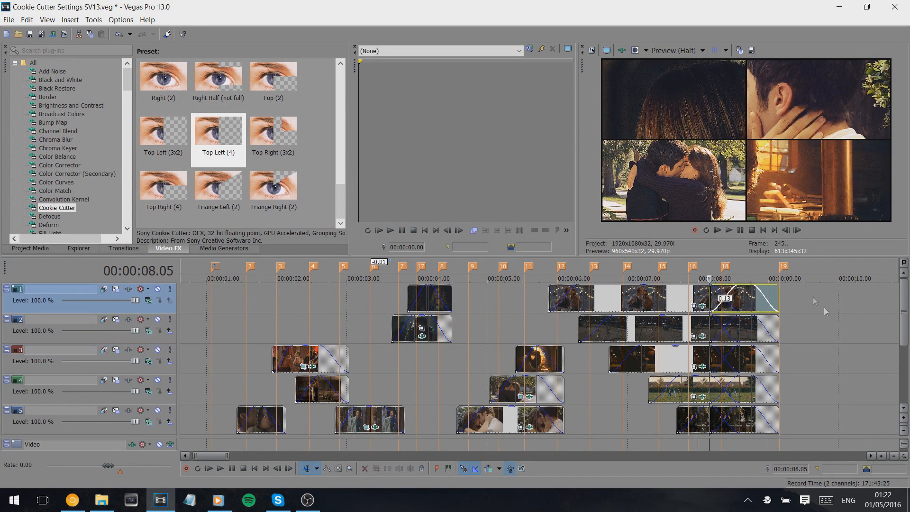
{"action": "mouse_move", "coordinate": [905, 316]}
{"action": "left_mouse_down"}
{"action": "mouse_move", "coordinate": [903, 374]}
{"action": "mouse_move", "coordinate": [905, 316]}
{"action": "left_mouse_up"}
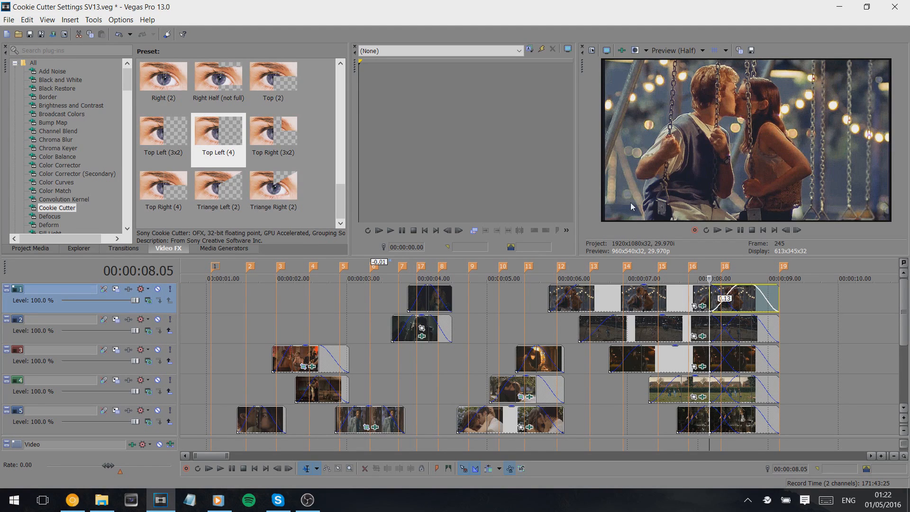
{"action": "left_click_drag", "start_coordinate": [169, 136], "coordinate": [659, 307]}
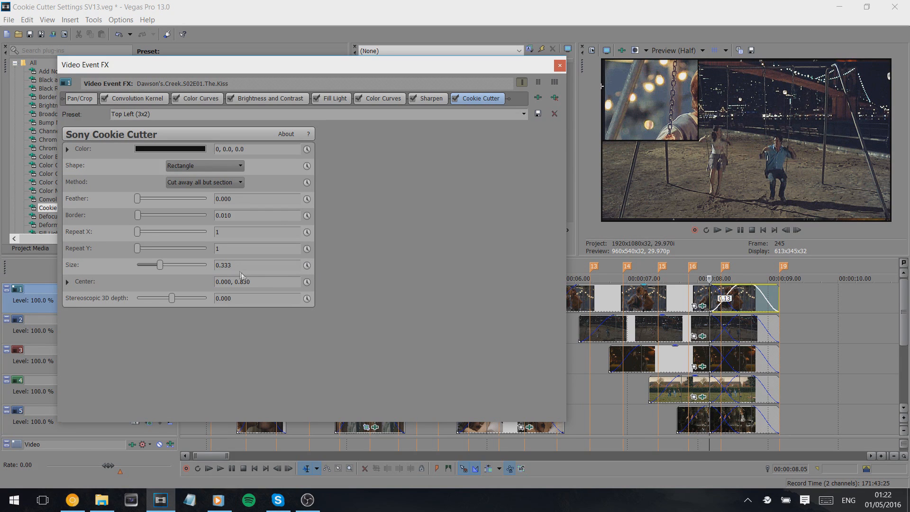
Step: Try the preset Top Left (4) with size 0.333 on the track 1 clip's Cookie Cutter and return to Top Left (3x2)
{"action": "left_click", "coordinate": [524, 114]}
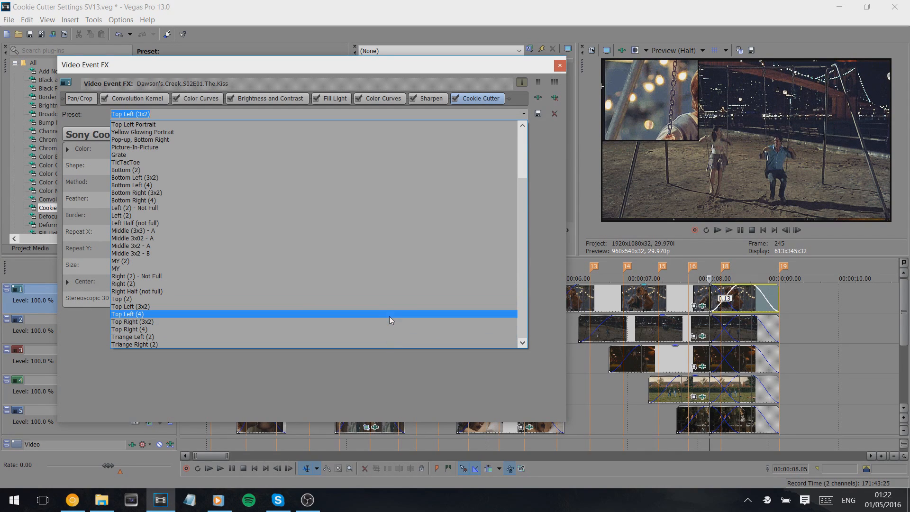
{"action": "left_click", "coordinate": [388, 315]}
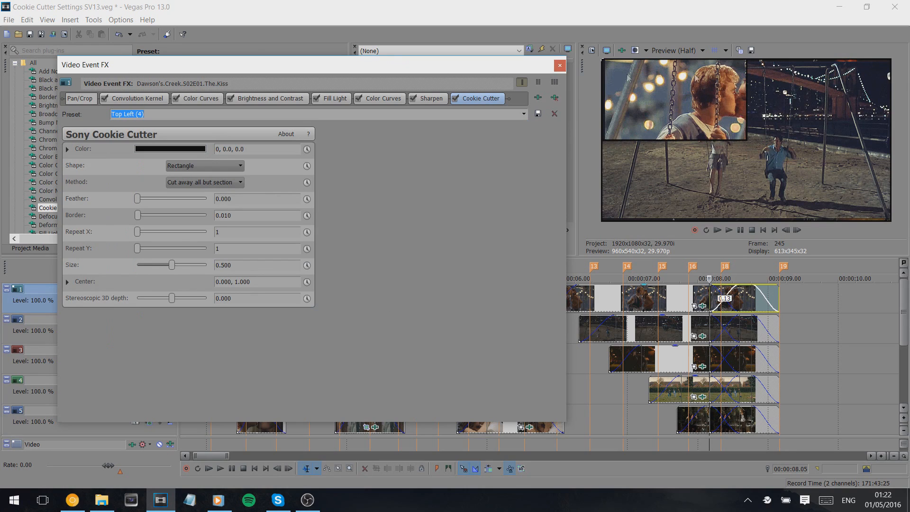
{"action": "left_click", "coordinate": [374, 101]}
{"action": "type", "text": "3334"}
{"action": "key", "text": "Return"}
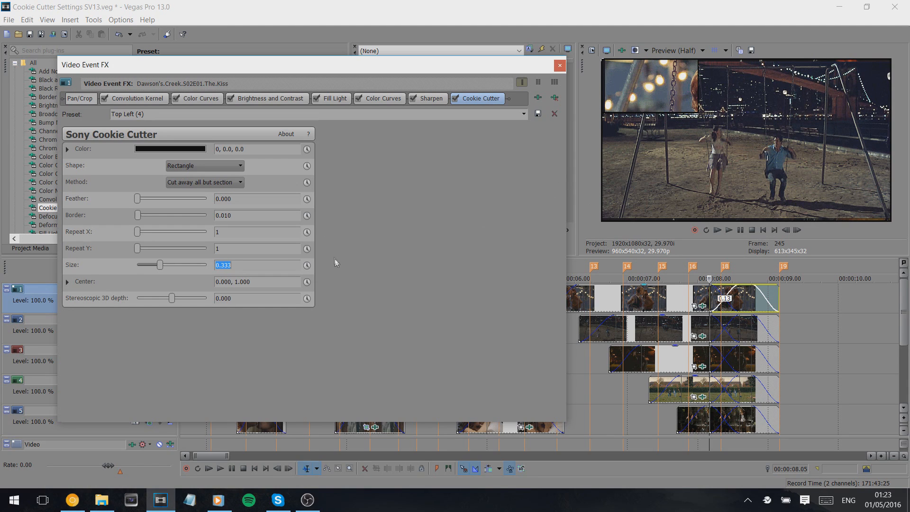
{"action": "left_click", "coordinate": [524, 114]}
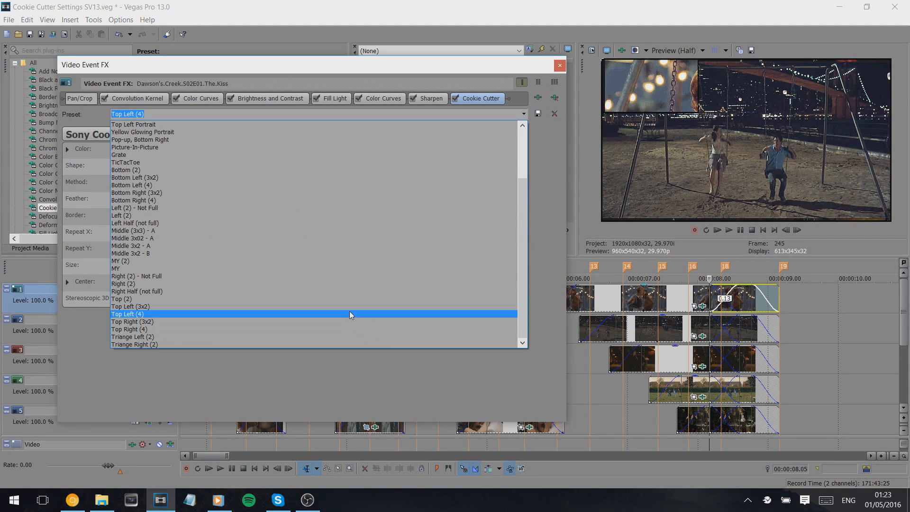
{"action": "left_click", "coordinate": [352, 306]}
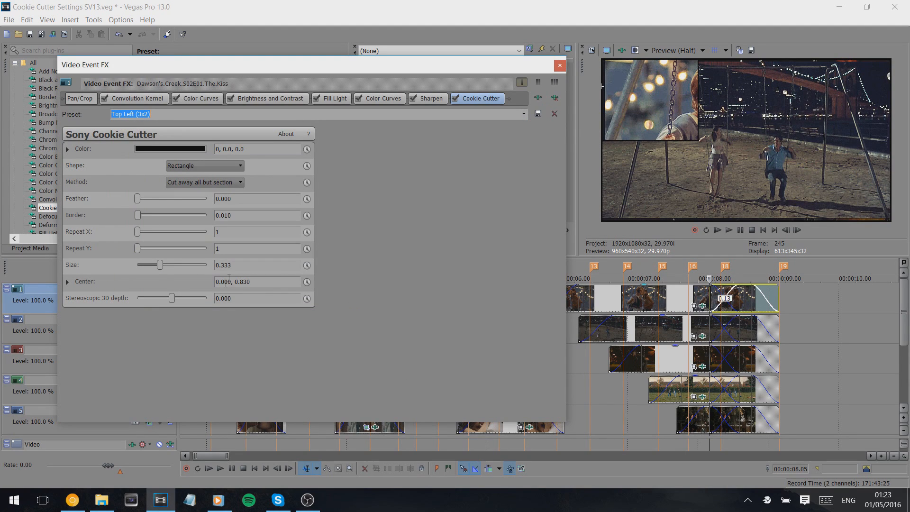
Step: Show the track 1 clip's Cookie Cutter center position and overlay a grid on the video preview
{"action": "left_click", "coordinate": [68, 282]}
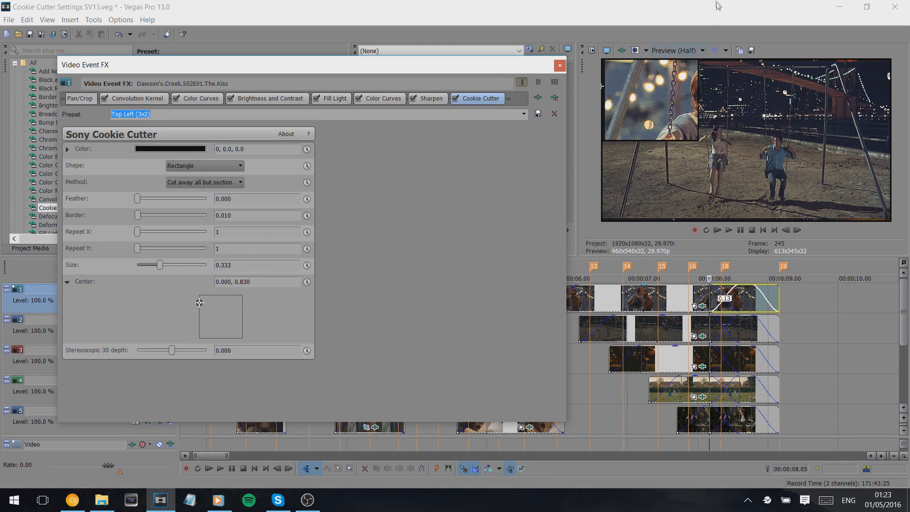
{"action": "left_click", "coordinate": [713, 50]}
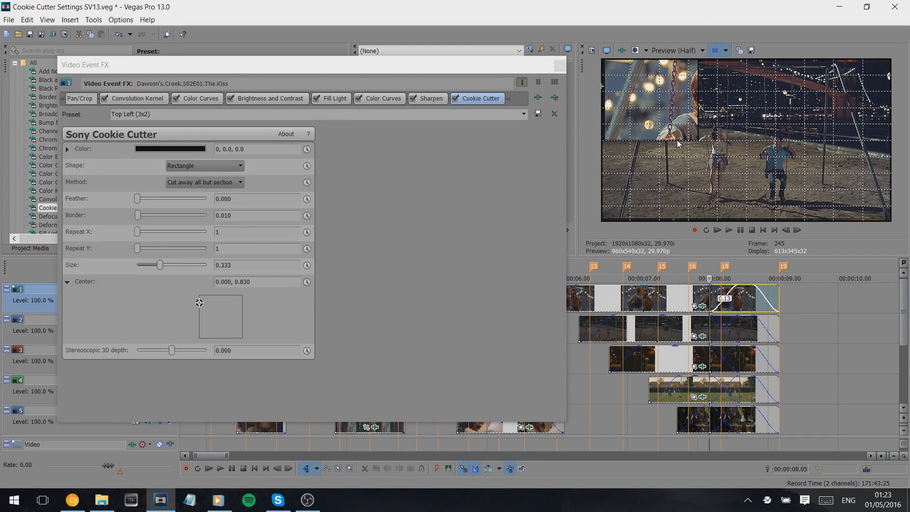
{"action": "left_click", "coordinate": [561, 67]}
Step: Reframe the last track 1 clip in Pan/Crop to about 1,995 by 1,122, centered near 1,203, 571, so the couple fits its section
{"action": "left_click", "coordinate": [694, 306]}
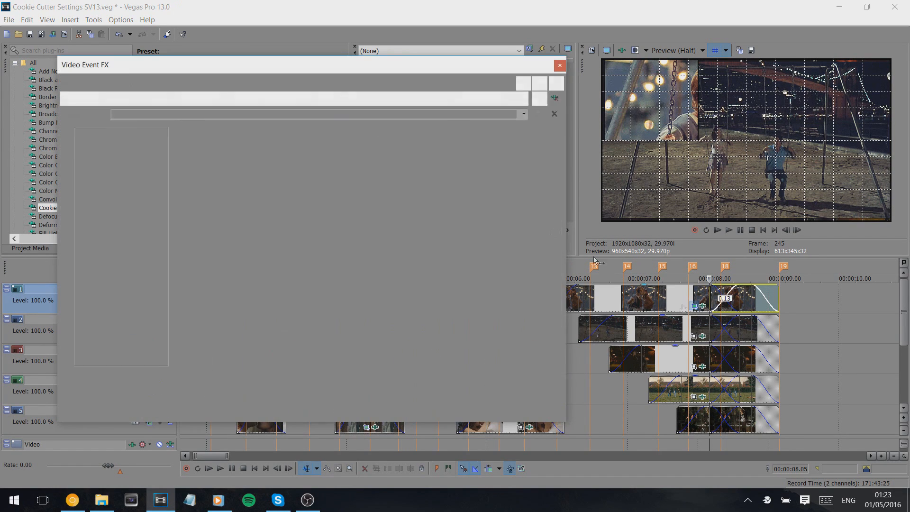
{"action": "left_click_drag", "start_coordinate": [385, 146], "coordinate": [389, 90]}
{"action": "left_click_drag", "start_coordinate": [359, 160], "coordinate": [512, 220]}
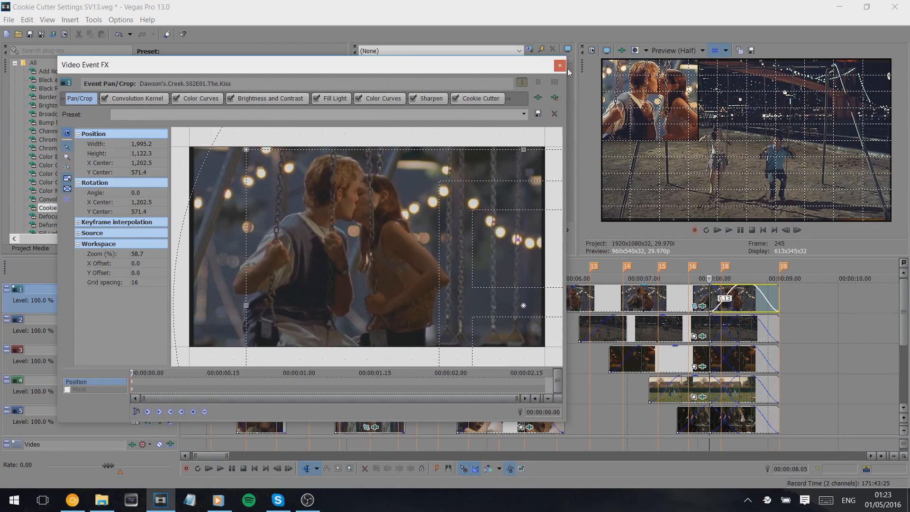
{"action": "left_click", "coordinate": [560, 67]}
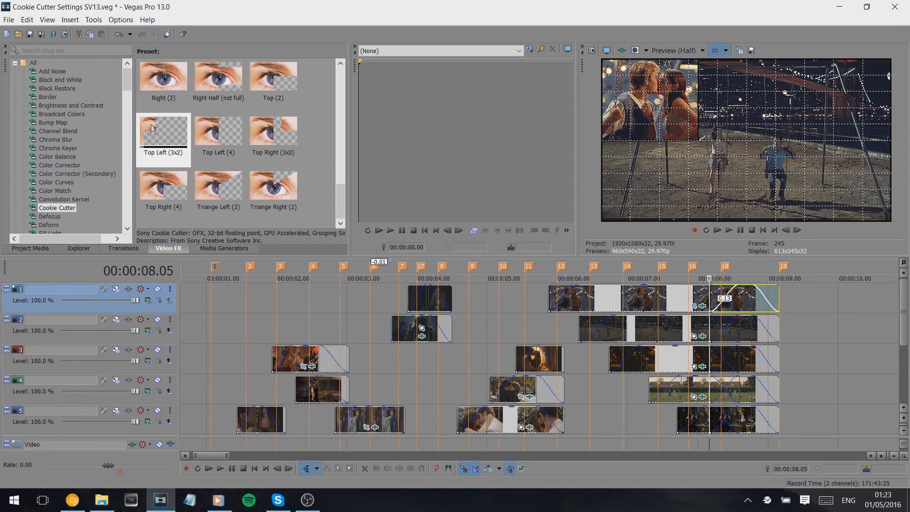
Step: Apply the Cookie Cutter preset Top Right (3x2) to the last track 3 clip and check it at 00:00:07.13 with track 2 temporarily muted
{"action": "left_click_drag", "start_coordinate": [257, 146], "coordinate": [688, 353]}
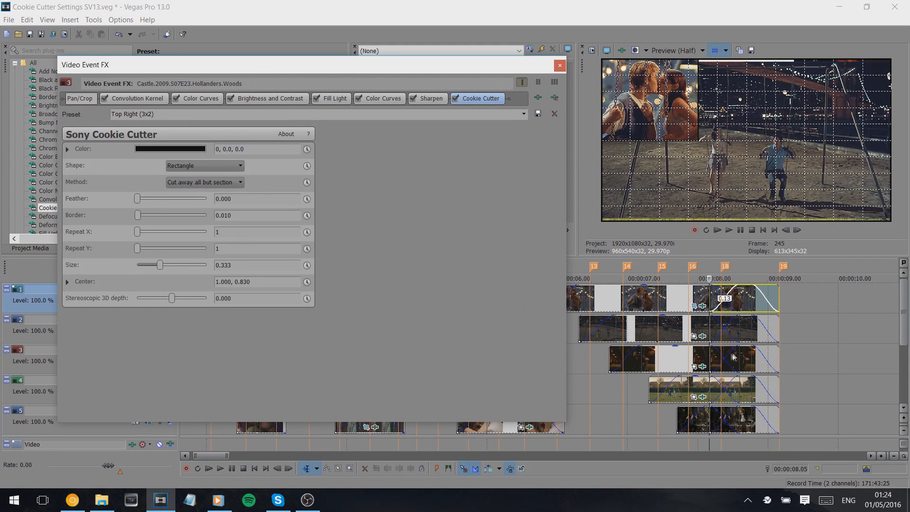
{"action": "left_click", "coordinate": [560, 67]}
{"action": "left_click", "coordinate": [658, 333]}
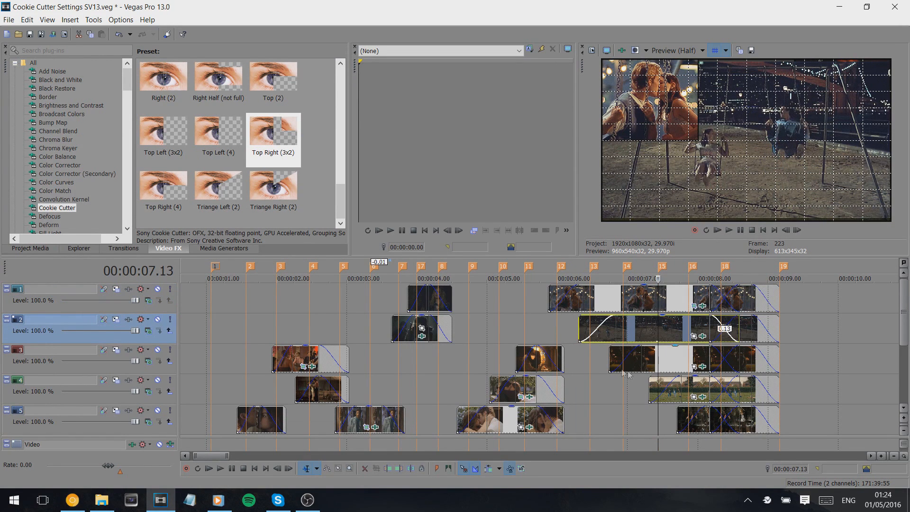
{"action": "left_click", "coordinate": [158, 319]}
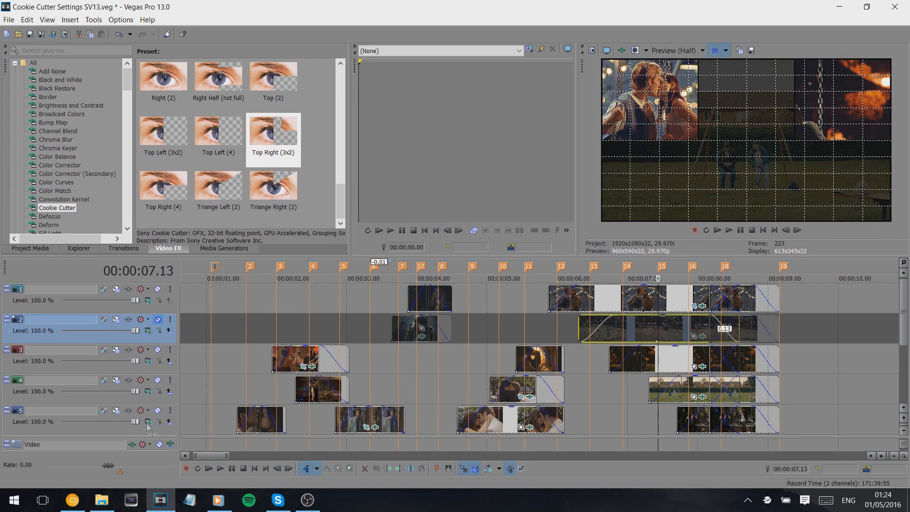
{"action": "left_click", "coordinate": [158, 319]}
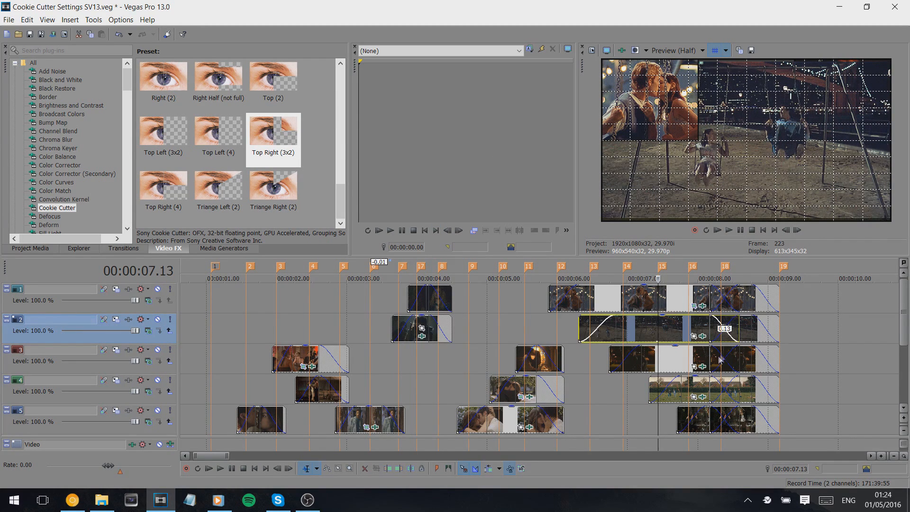
Step: Review the track 3 clip's Cookie Cutter center position and browse the saved Cookie Cutter presets for the middle 3x2 sections
{"action": "left_click", "coordinate": [703, 367]}
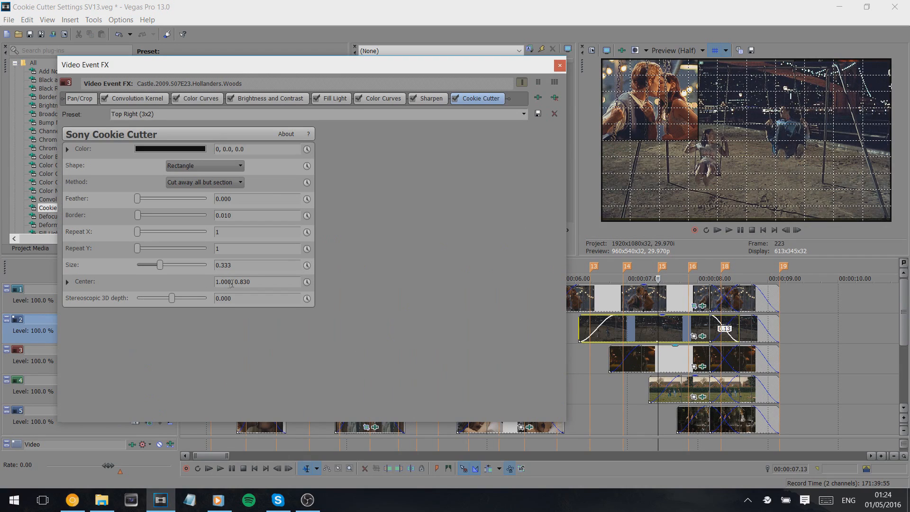
{"action": "left_click", "coordinate": [67, 283]}
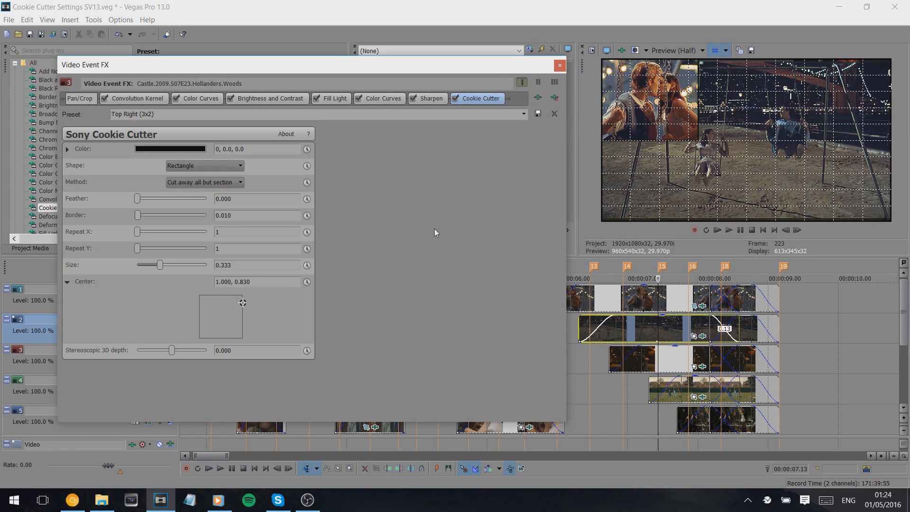
{"action": "left_click", "coordinate": [558, 66]}
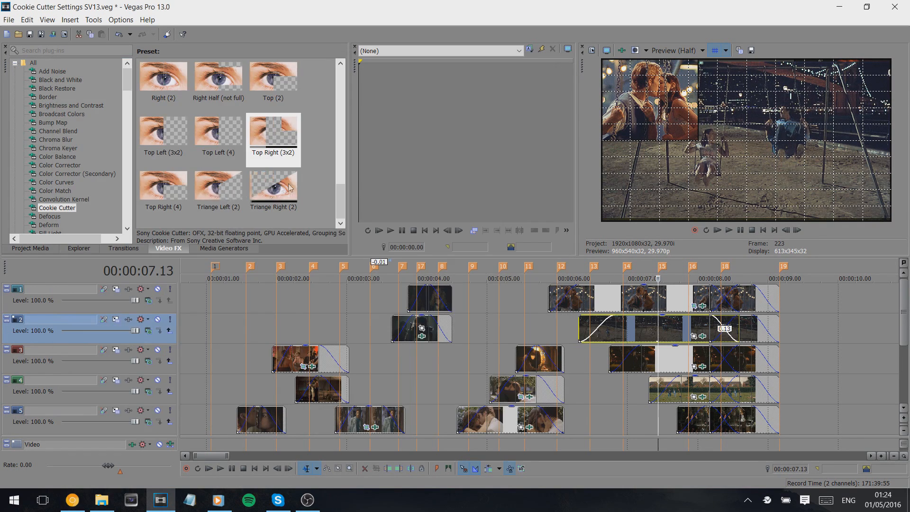
{"action": "left_click_drag", "start_coordinate": [337, 192], "coordinate": [335, 142]}
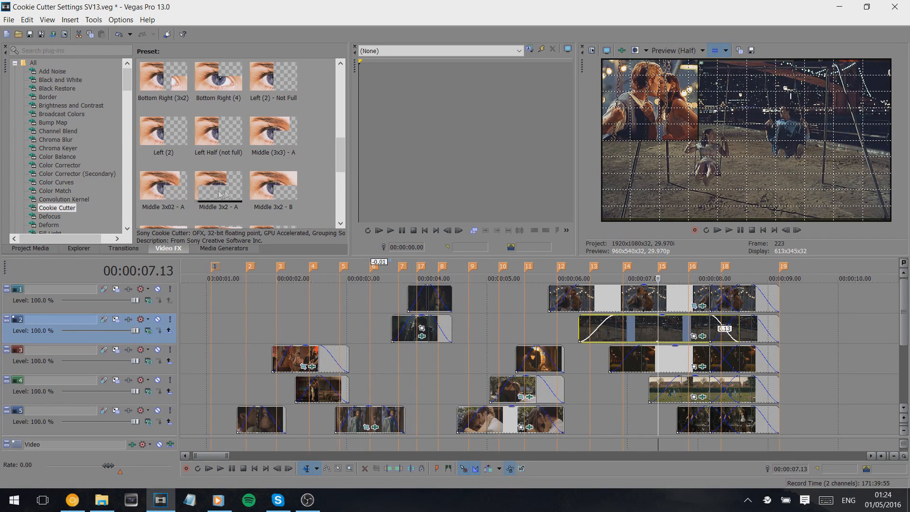
{"action": "scroll", "coordinate": [344, 228], "scroll_direction": "down", "scroll_amount": 1}
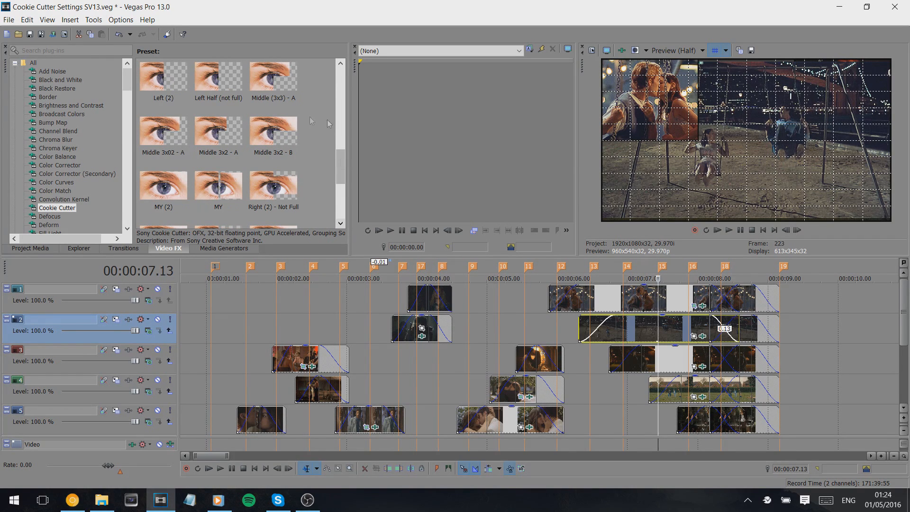
Step: Apply the Cookie Cutter presets Middle 3x2 - A and Middle 3x2 - B to the track 2 clip at 00:00:07.13 and hide the preview grid
{"action": "left_click_drag", "start_coordinate": [226, 138], "coordinate": [669, 332]}
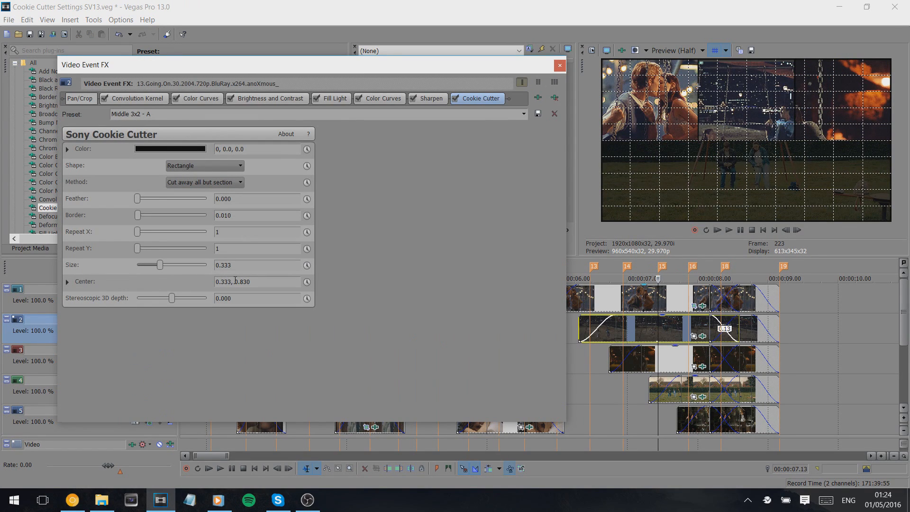
{"action": "left_click", "coordinate": [68, 282]}
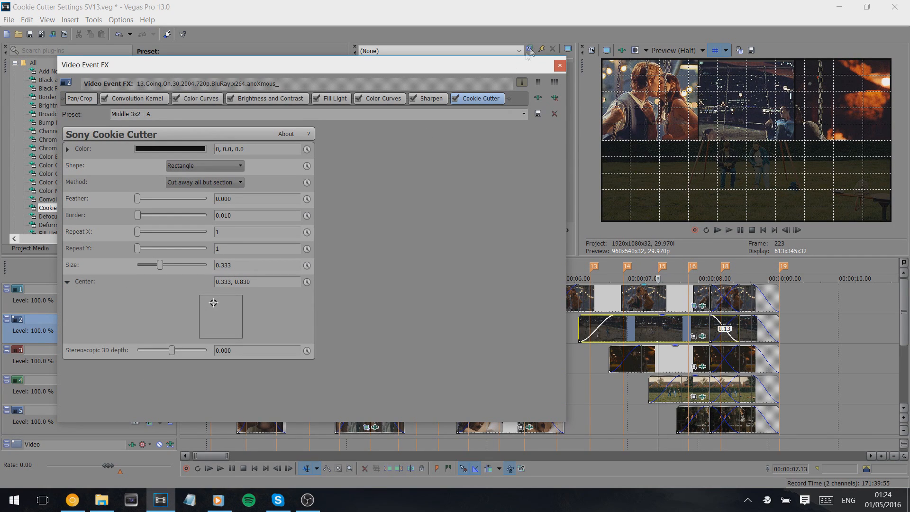
{"action": "left_click", "coordinate": [560, 66]}
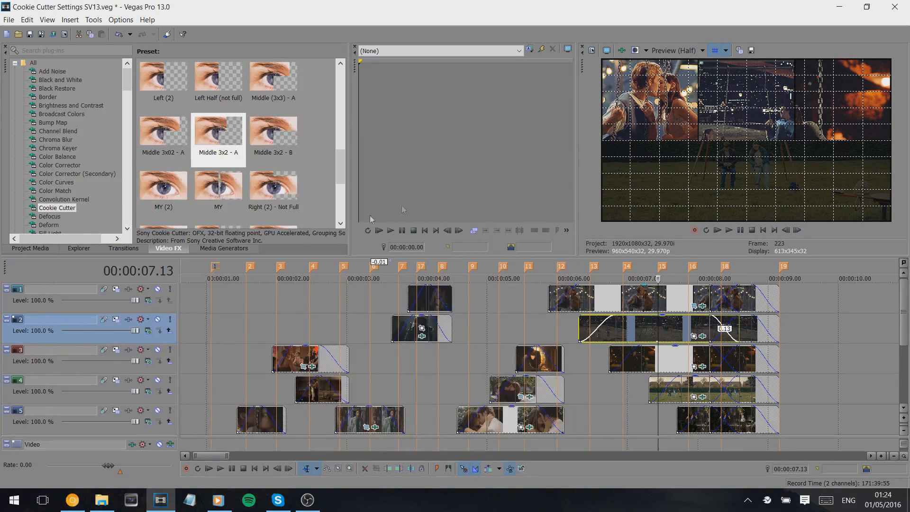
{"action": "left_click_drag", "start_coordinate": [675, 344], "coordinate": [677, 331]}
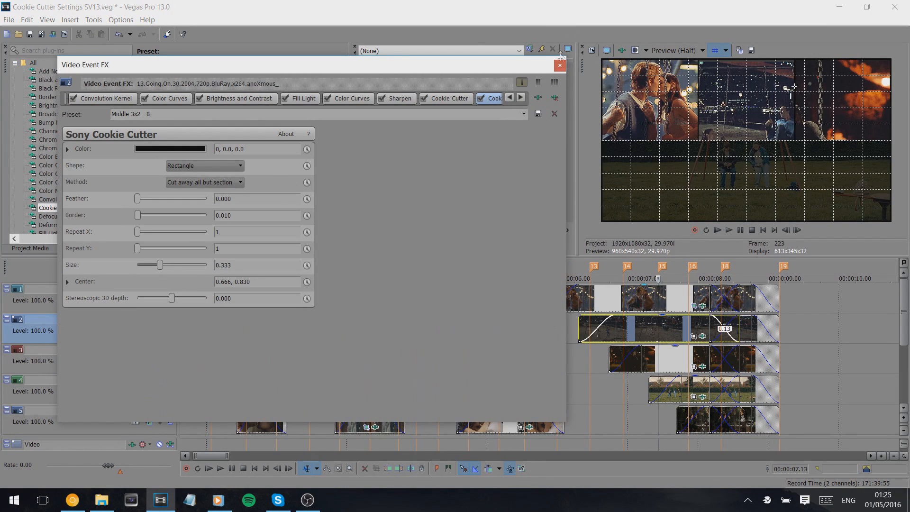
{"action": "left_click", "coordinate": [560, 66]}
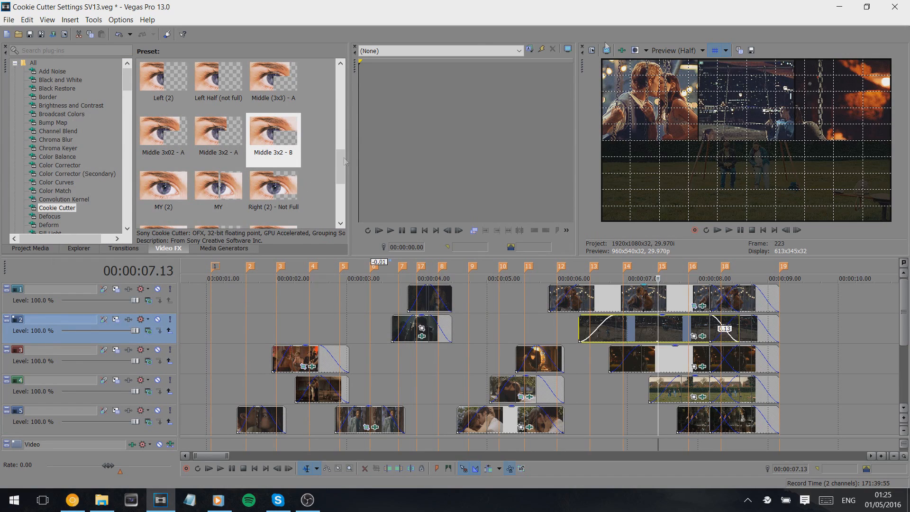
{"action": "left_click", "coordinate": [714, 50]}
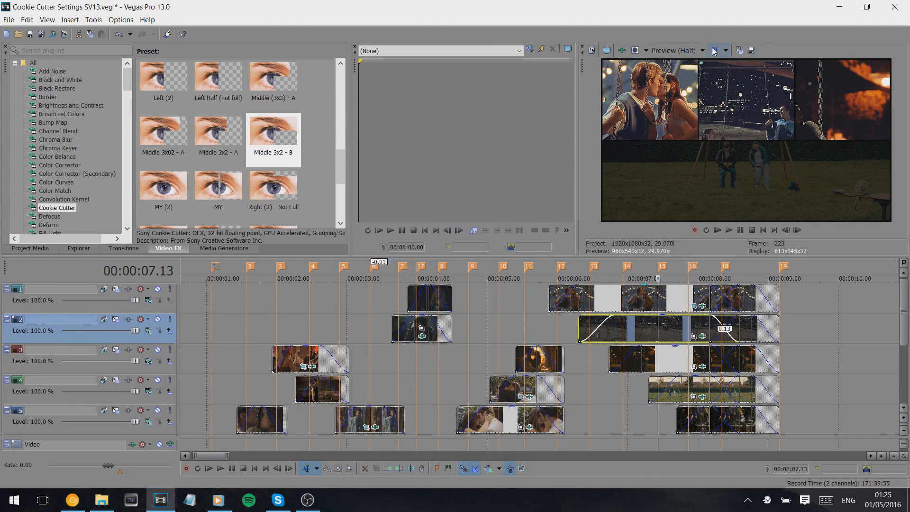
Step: Temporarily solo track 2 to check its top middle section on its own, and restore the other tracks
{"action": "left_click", "coordinate": [170, 320]}
{"action": "left_click", "coordinate": [170, 320]}
{"action": "left_click", "coordinate": [170, 319]}
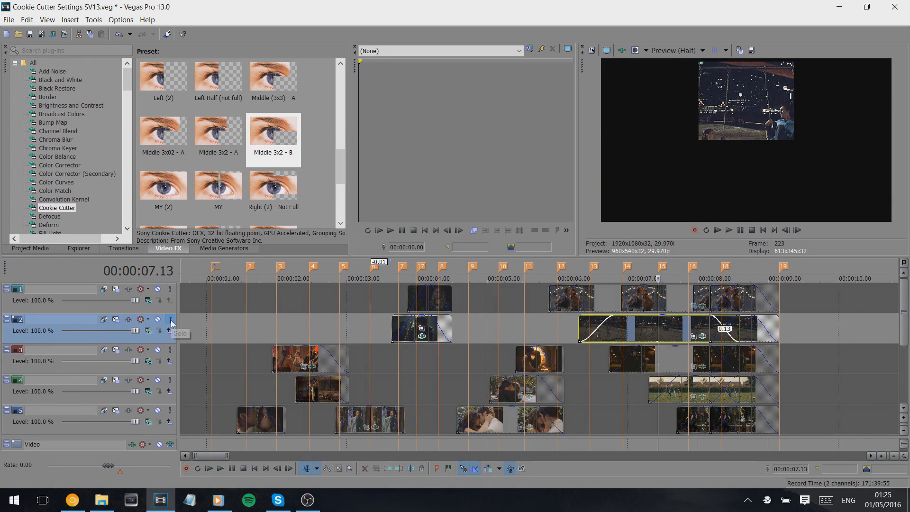
{"action": "left_click", "coordinate": [171, 321]}
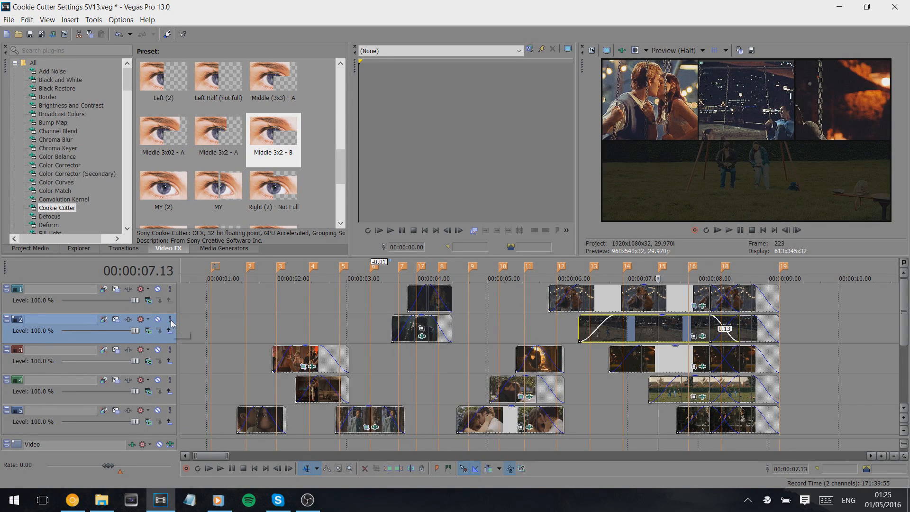
Step: Compare the track 2 clip with its first Cookie Cutter effect temporarily disabled, and turn the effect back on
{"action": "left_click", "coordinate": [702, 336]}
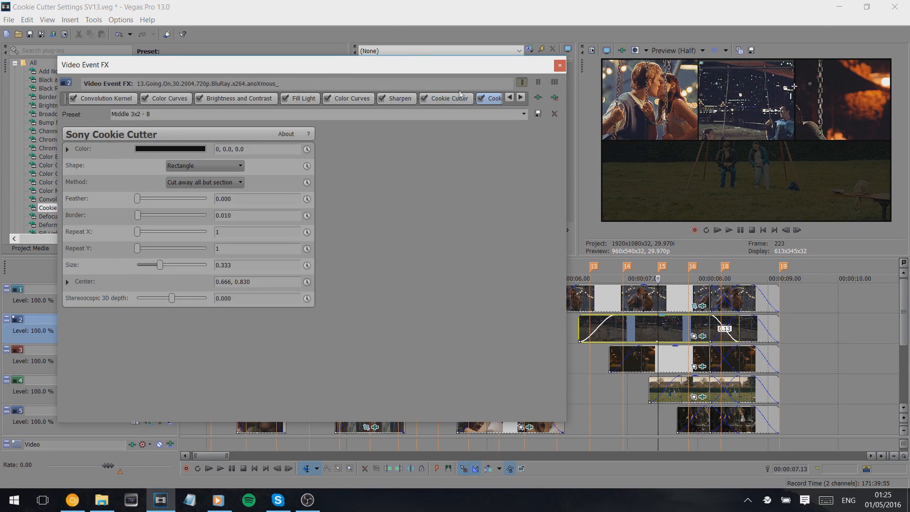
{"action": "left_click_drag", "start_coordinate": [526, 66], "coordinate": [650, 207]}
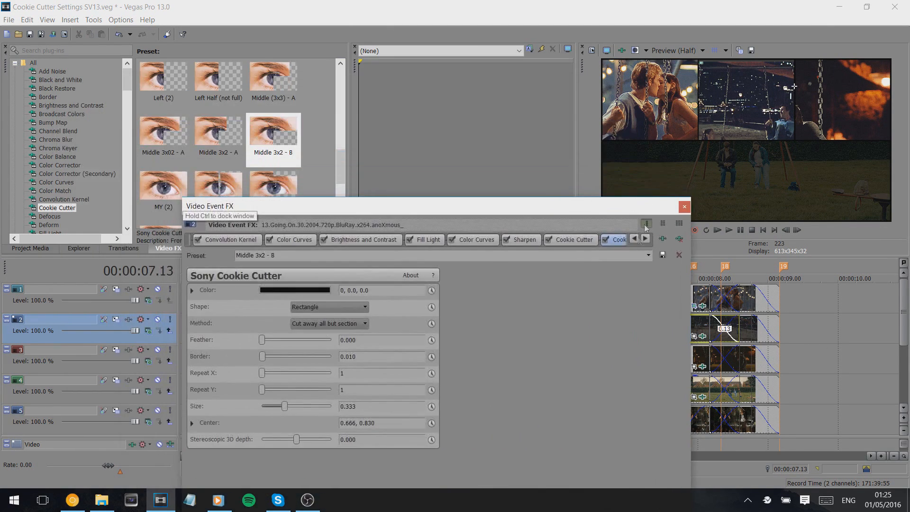
{"action": "left_click", "coordinate": [605, 240]}
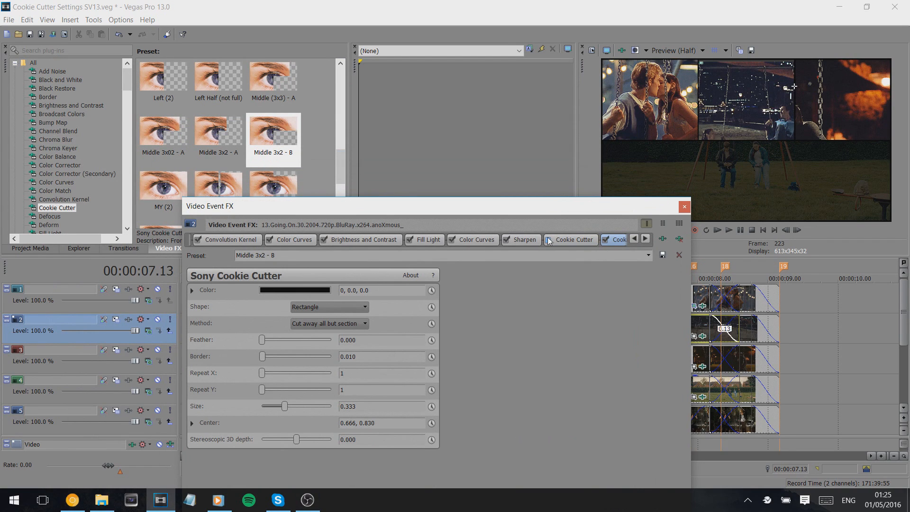
{"action": "left_click", "coordinate": [548, 240]}
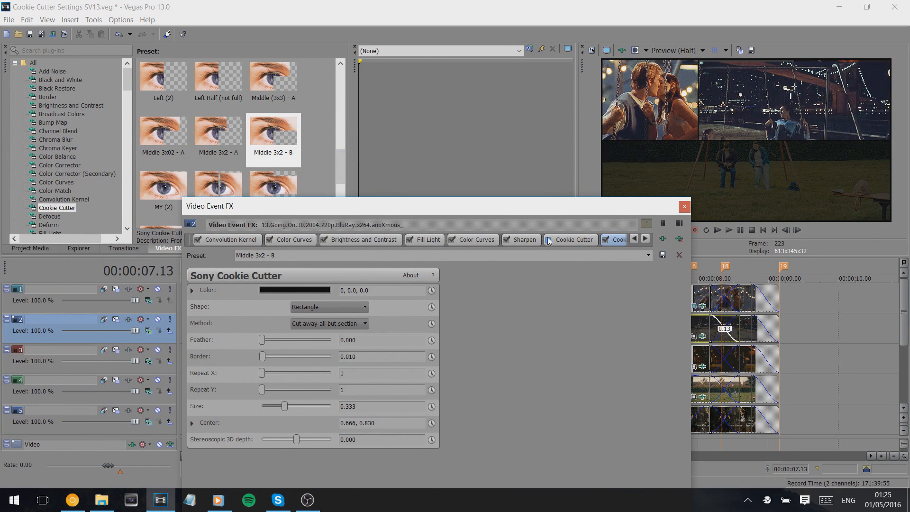
{"action": "left_click", "coordinate": [549, 240]}
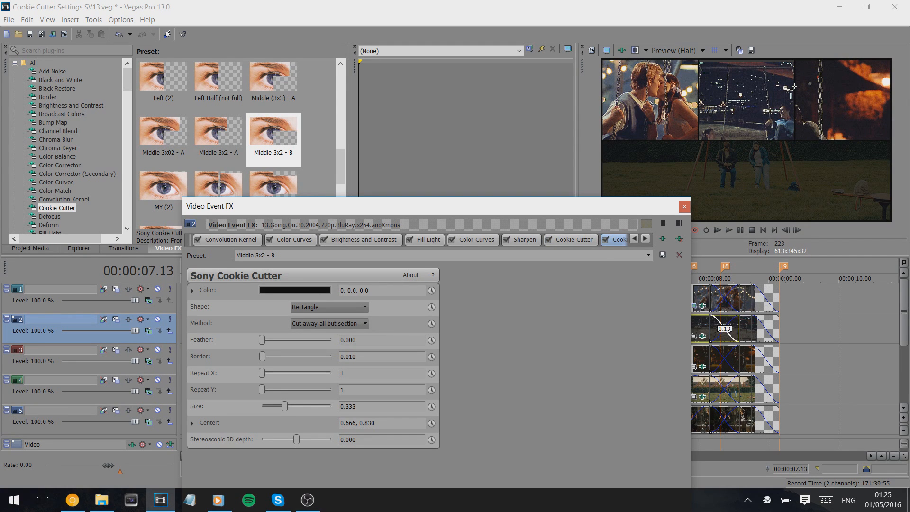
{"action": "left_click", "coordinate": [684, 207]}
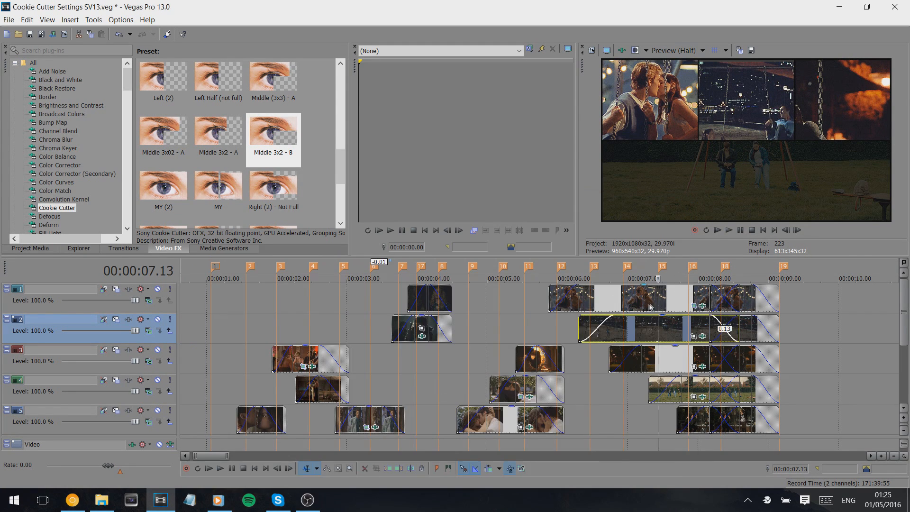
Step: Review the center positions of both Cookie Cutter effects on the track 2 clip
{"action": "left_click", "coordinate": [702, 336]}
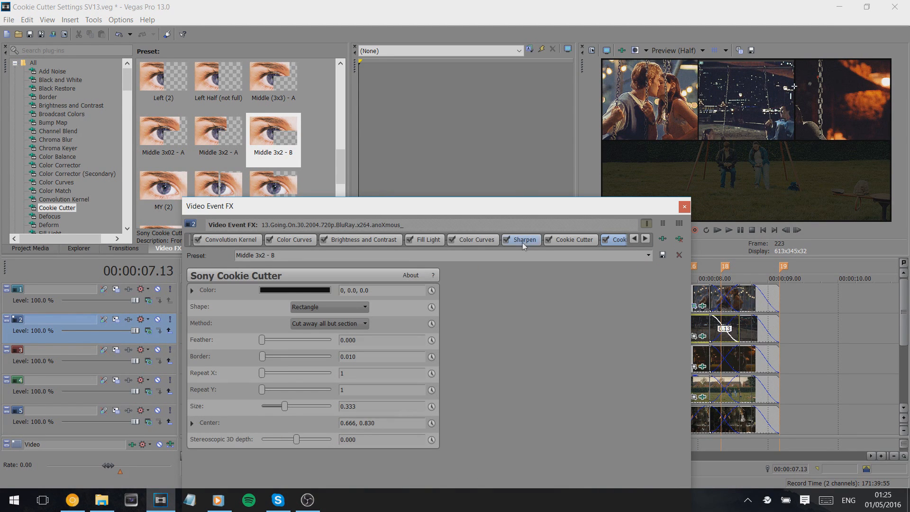
{"action": "left_click_drag", "start_coordinate": [521, 207], "coordinate": [425, 49]}
{"action": "left_click", "coordinate": [479, 82]}
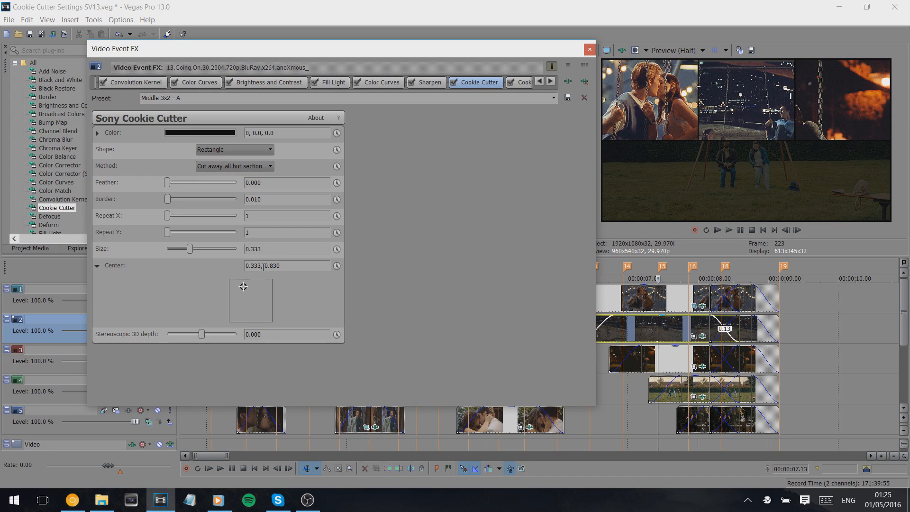
{"action": "left_click_drag", "start_coordinate": [256, 266], "coordinate": [253, 264]}
{"action": "left_click", "coordinate": [525, 84]}
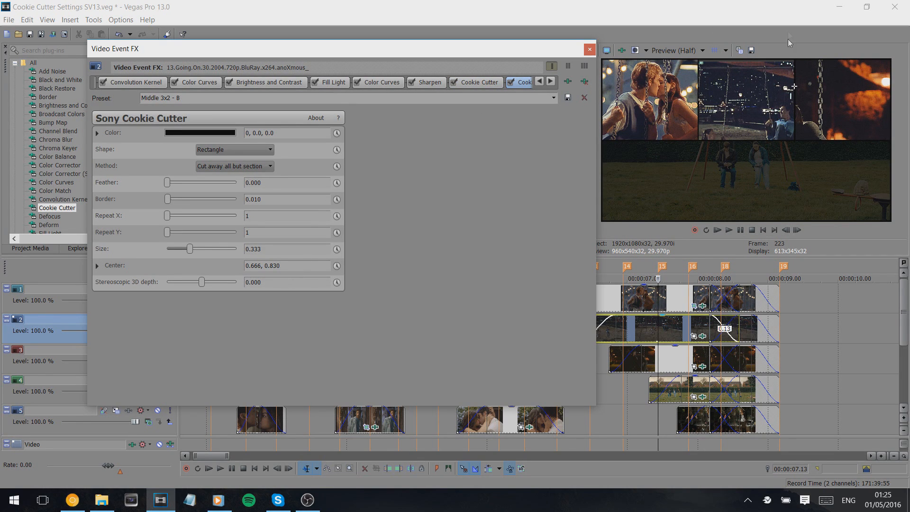
{"action": "left_click", "coordinate": [590, 51]}
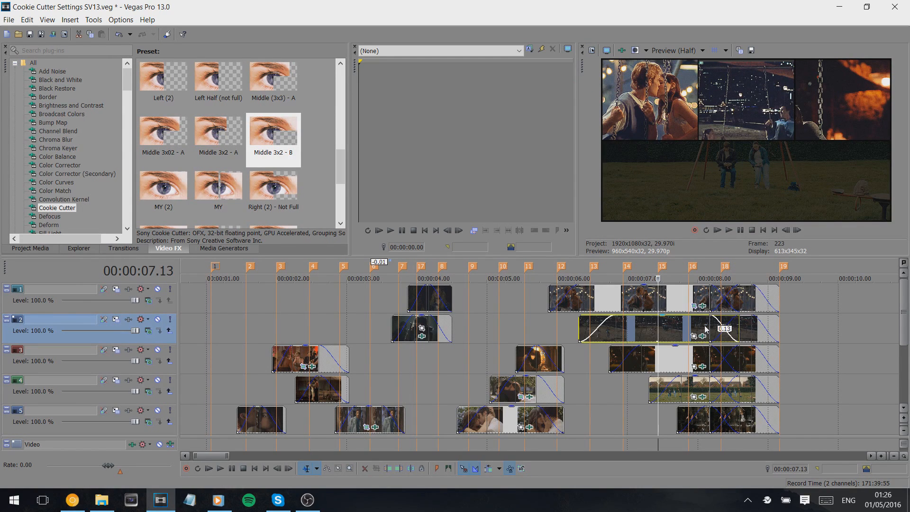
Step: Check the combined split-screen layout at 00:00:08.03 and browse the remaining Cookie Cutter presets
{"action": "left_click", "coordinate": [705, 329]}
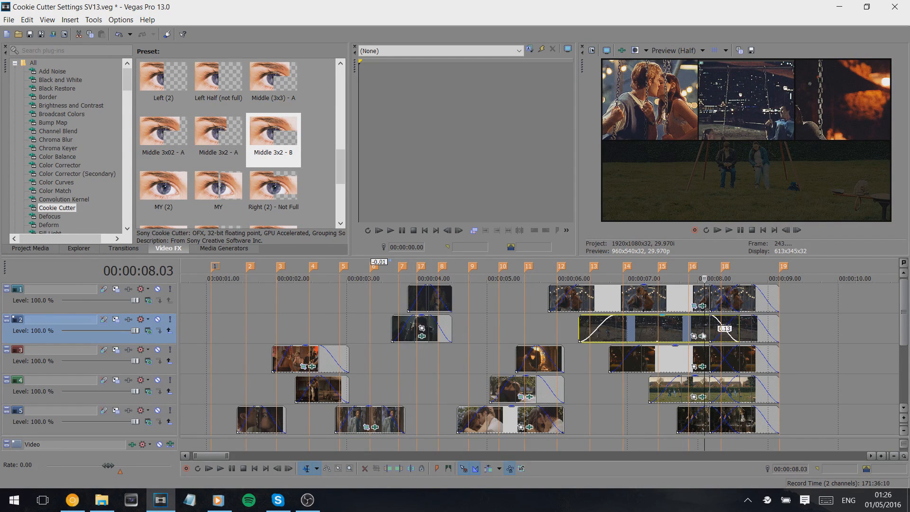
{"action": "scroll", "coordinate": [416, 337], "scroll_direction": "down", "scroll_amount": 1}
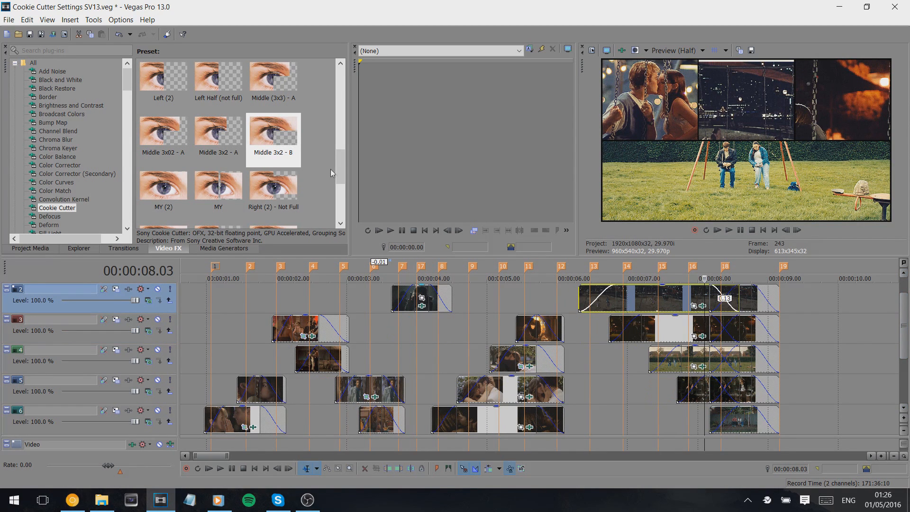
{"action": "left_click_drag", "start_coordinate": [341, 177], "coordinate": [341, 214]}
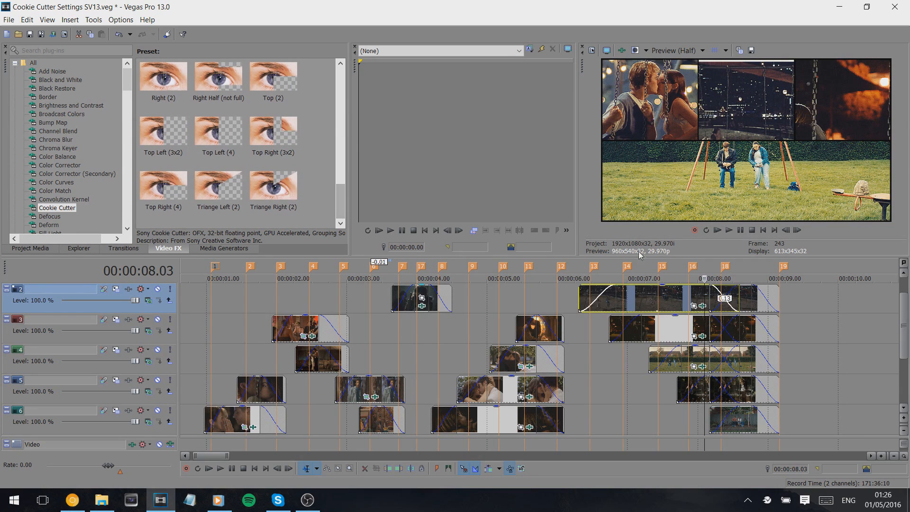
Step: Copy the longer track 1 clip's event attributes onto the overlapping last track 1 clip and check them at 00:00:08.18
{"action": "left_click", "coordinate": [736, 297]}
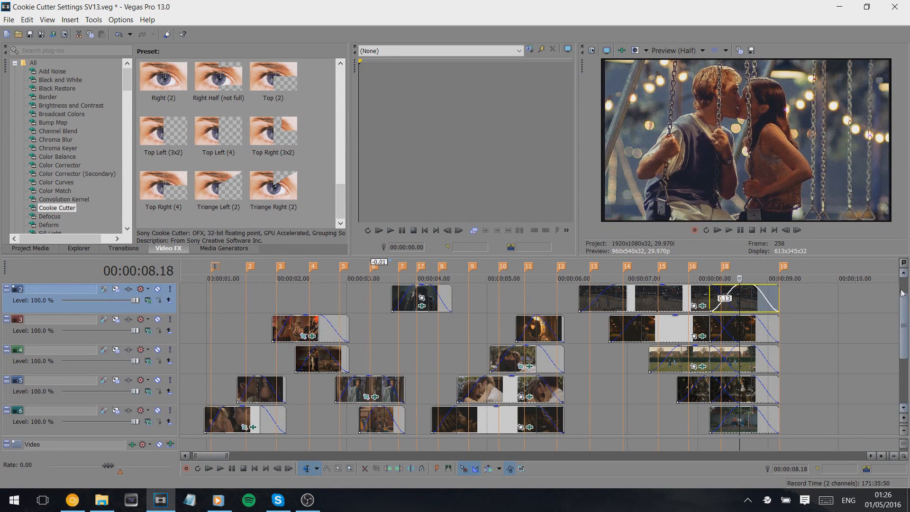
{"action": "right_click", "coordinate": [660, 299]}
{"action": "key", "text": "Escape"}
{"action": "scroll", "coordinate": [705, 311], "scroll_direction": "up", "scroll_amount": 1}
{"action": "right_click", "coordinate": [669, 299]}
{"action": "left_click", "coordinate": [694, 228]}
{"action": "left_click", "coordinate": [728, 305]}
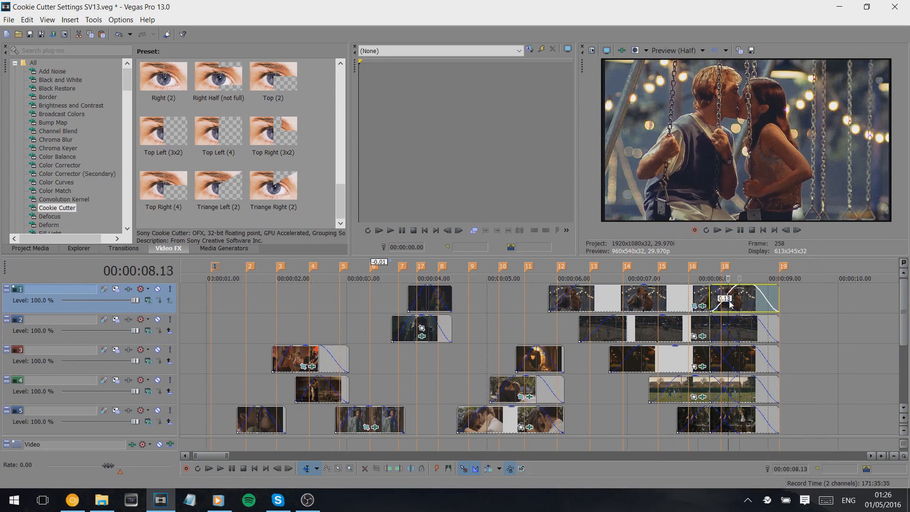
{"action": "left_click", "coordinate": [750, 240]}
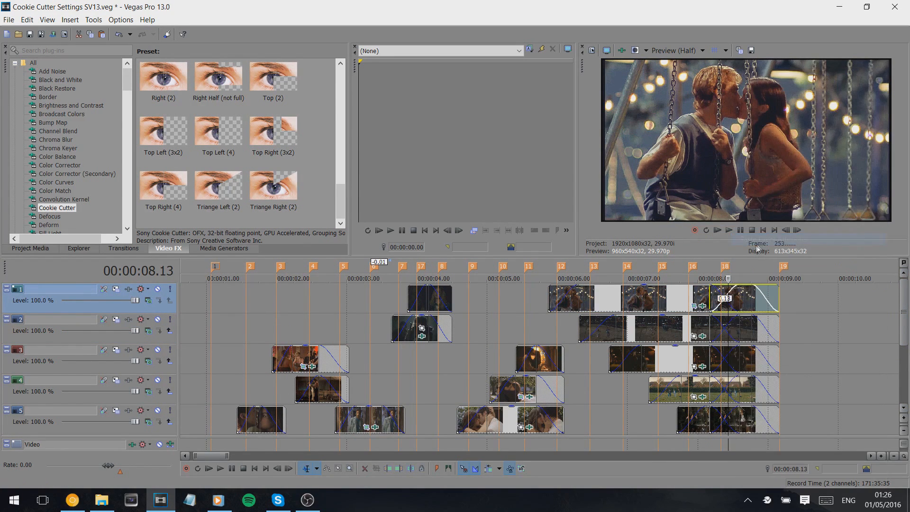
{"action": "left_click", "coordinate": [738, 304]}
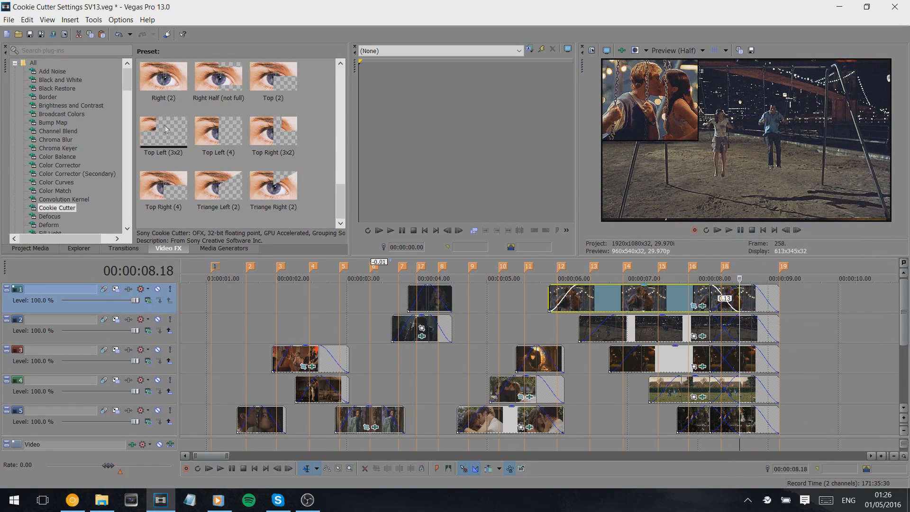
Step: Apply the 100% Black and White preset to the last track 1 clip
{"action": "left_click", "coordinate": [61, 79]}
{"action": "left_click_drag", "start_coordinate": [218, 130], "coordinate": [725, 296]}
{"action": "left_click", "coordinate": [589, 49]}
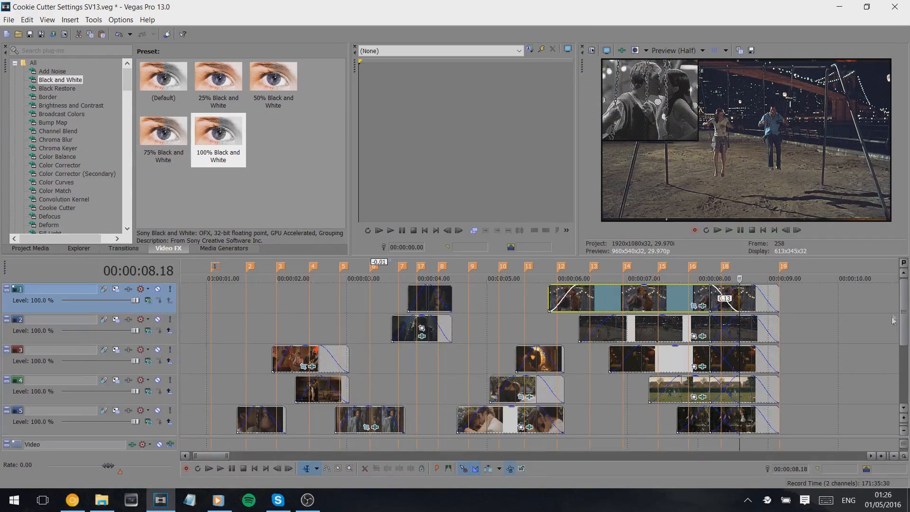
{"action": "scroll", "coordinate": [907, 330], "scroll_direction": "down", "scroll_amount": 3}
{"action": "scroll", "coordinate": [907, 331], "scroll_direction": "up", "scroll_amount": 3}
{"action": "scroll", "coordinate": [907, 330], "scroll_direction": "down", "scroll_amount": 1}
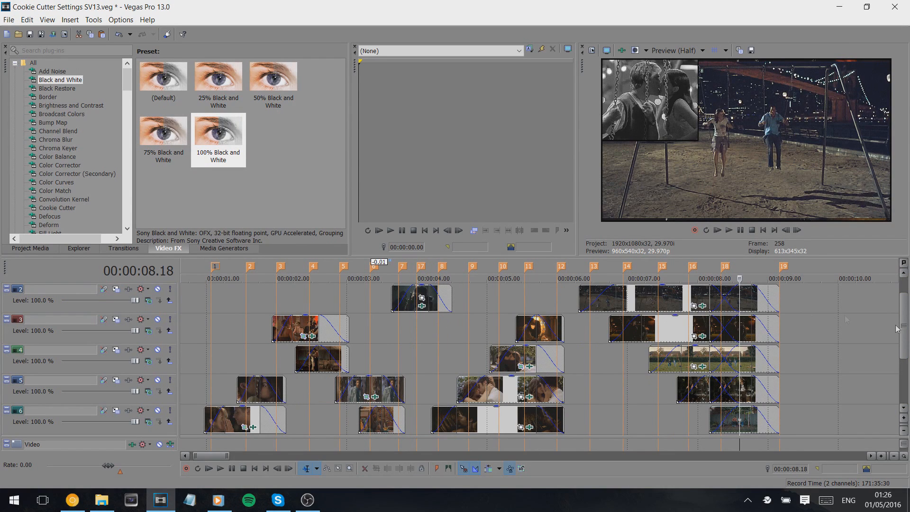
{"action": "scroll", "coordinate": [905, 326], "scroll_direction": "down", "scroll_amount": 2}
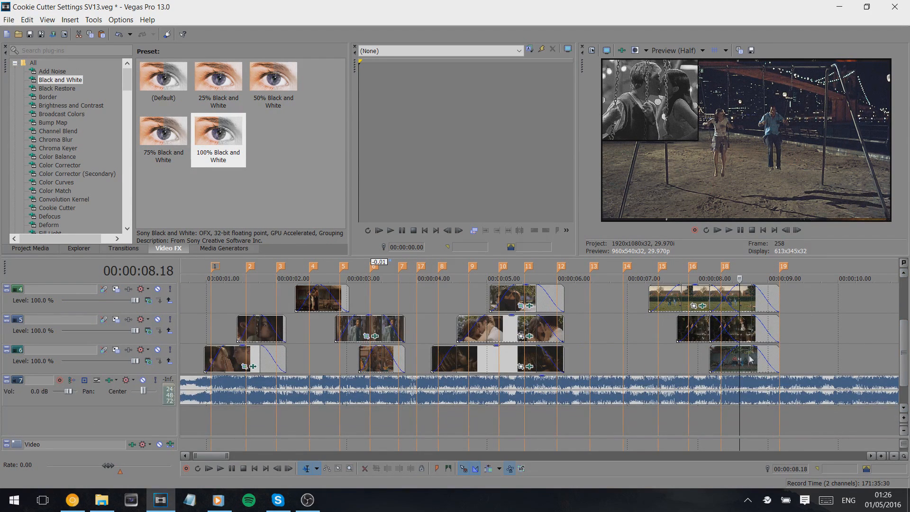
{"action": "scroll", "coordinate": [612, 349], "scroll_direction": "down", "scroll_amount": 5}
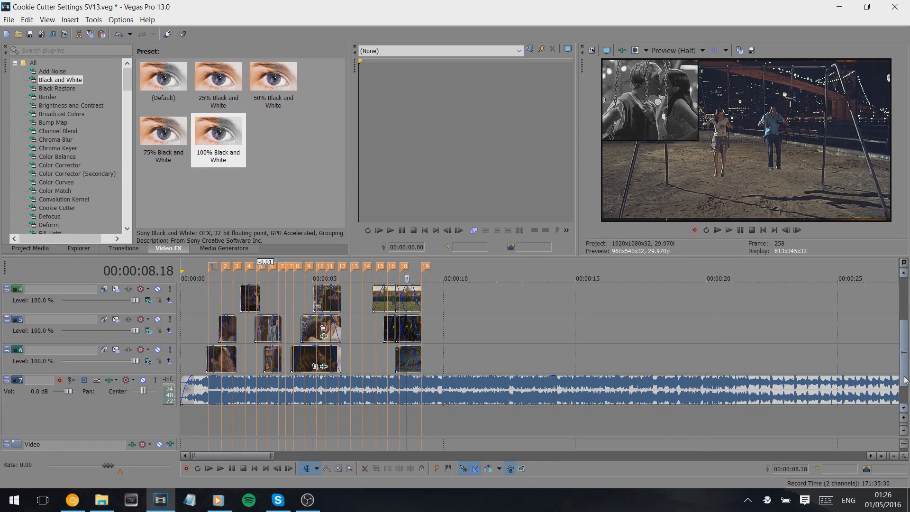
Step: Set the longer track 1 clip's Cookie Cutter size to 0.177 and preview it at 00:00:08.00
{"action": "left_click_drag", "start_coordinate": [904, 353], "coordinate": [905, 313]}
{"action": "scroll", "coordinate": [518, 313], "scroll_direction": "up", "scroll_amount": 2}
{"action": "left_click", "coordinate": [505, 306]}
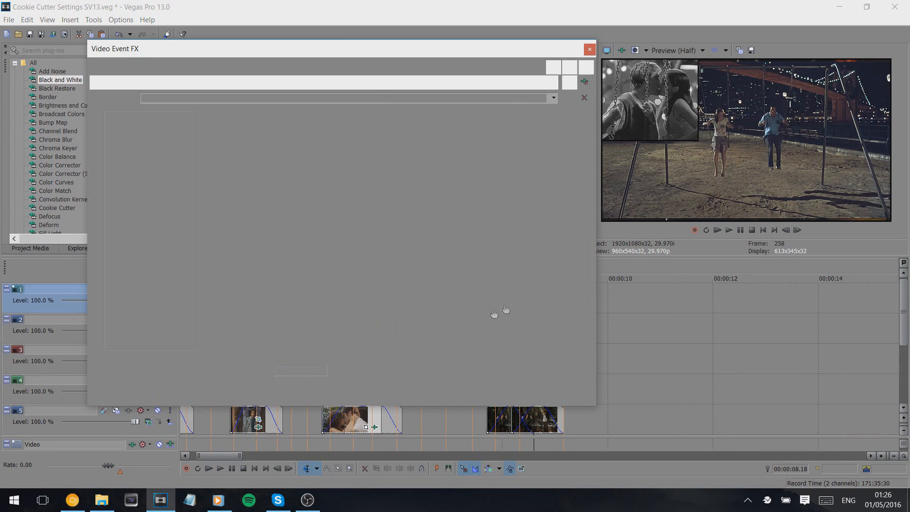
{"action": "left_click", "coordinate": [507, 81]}
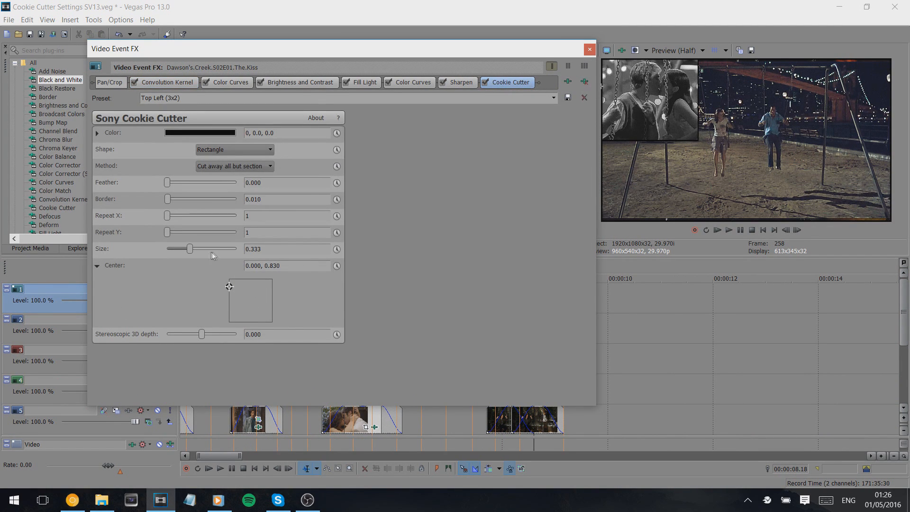
{"action": "left_click_drag", "start_coordinate": [189, 251], "coordinate": [178, 251]}
{"action": "left_click_drag", "start_coordinate": [568, 52], "coordinate": [415, 261]}
{"action": "left_click", "coordinate": [502, 296]}
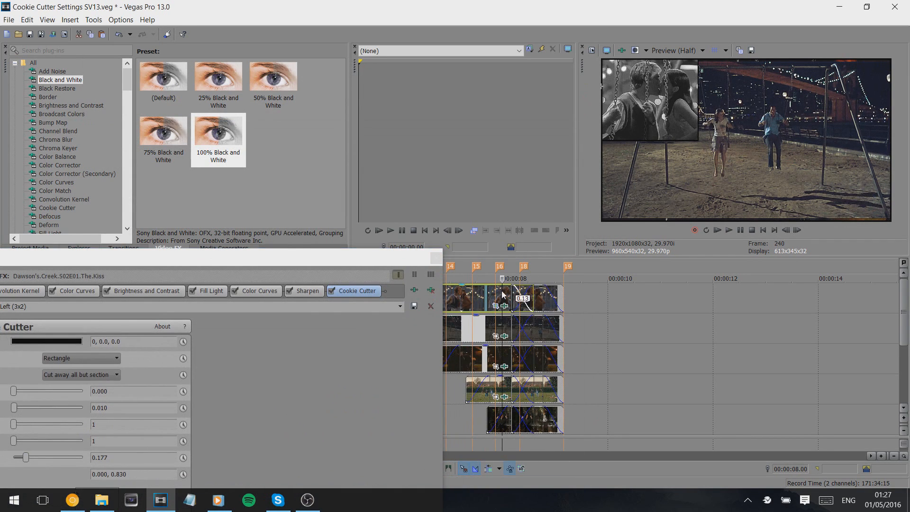
{"action": "left_click_drag", "start_coordinate": [334, 249], "coordinate": [534, 108]}
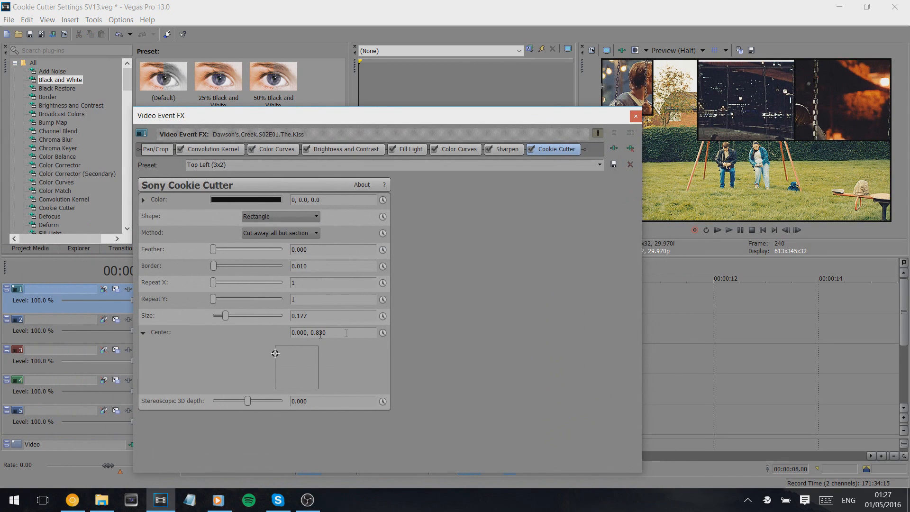
Step: Move the track 1 clip's Cookie Cutter center to 0.174, 0.826 and set its shape to Oval
{"action": "left_click_drag", "start_coordinate": [283, 352], "coordinate": [282, 354]}
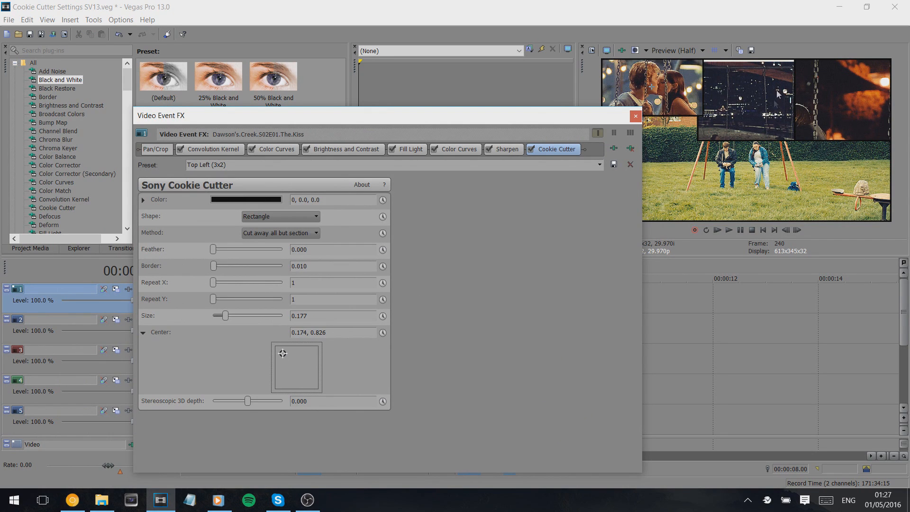
{"action": "left_click", "coordinate": [299, 216]}
{"action": "left_click", "coordinate": [283, 237]}
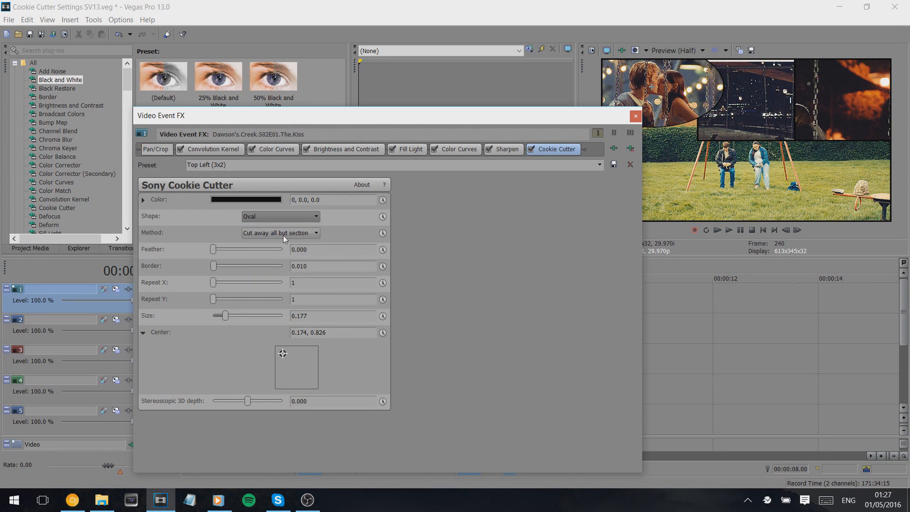
Step: Try the Arrowhead right and Square shapes for the track 1 clip's Cookie Cutter
{"action": "left_click", "coordinate": [283, 219]}
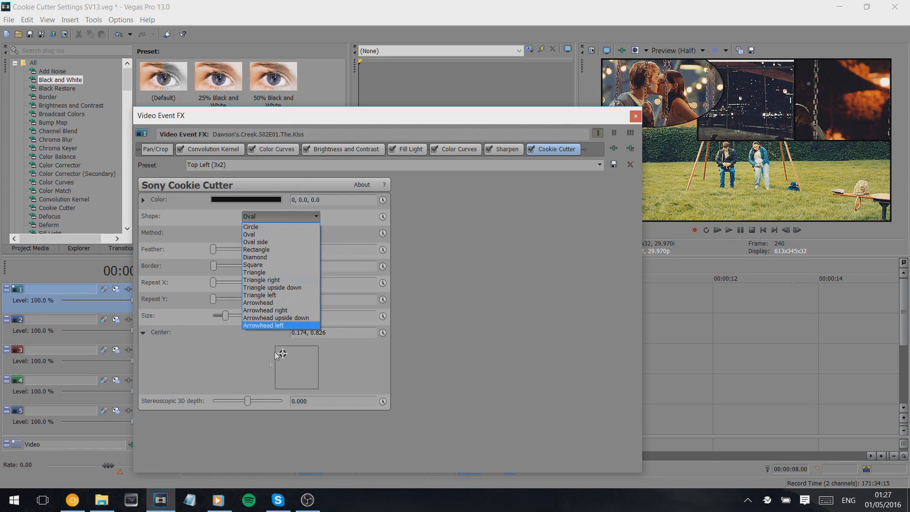
{"action": "left_click", "coordinate": [285, 309]}
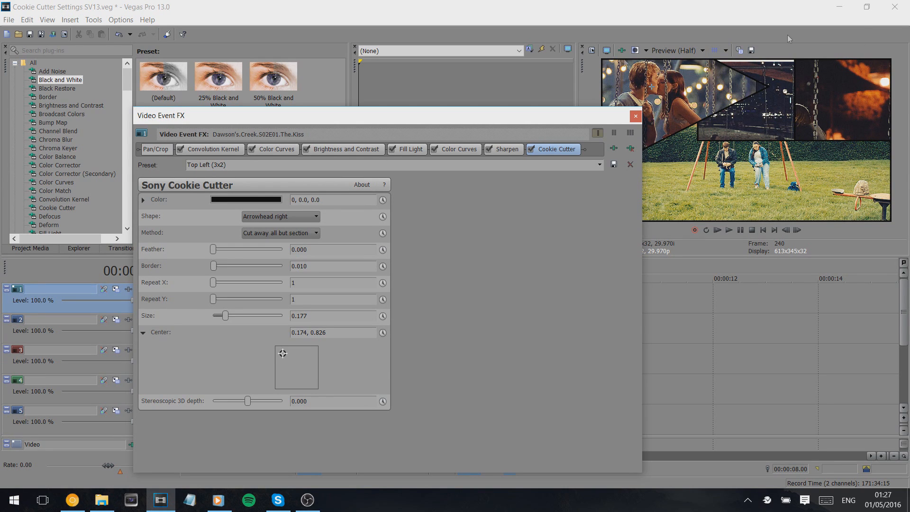
{"action": "left_click", "coordinate": [311, 217]}
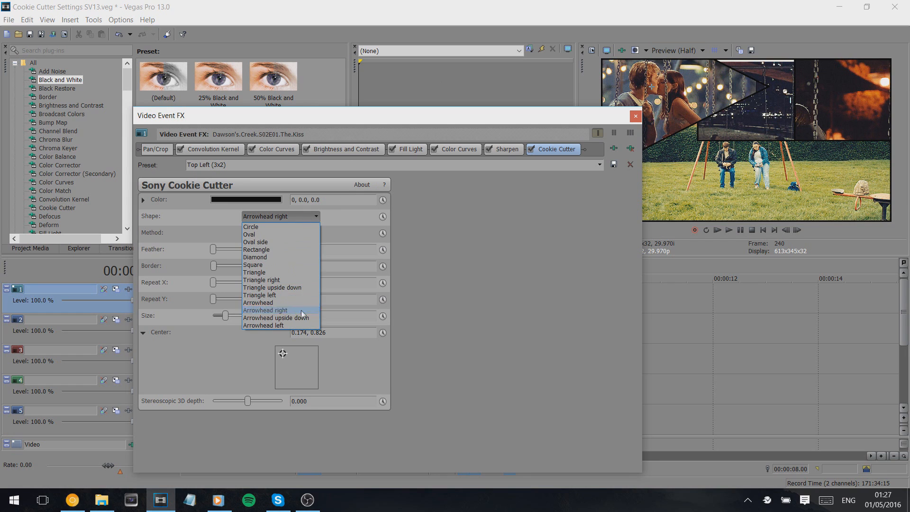
{"action": "left_click", "coordinate": [297, 265]}
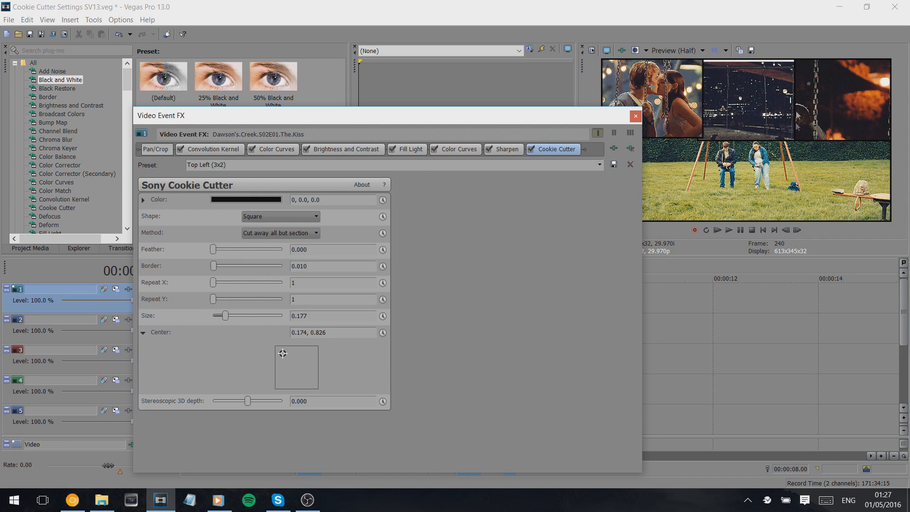
Step: Set the track 1 clip's Cookie Cutter shape to Rectangle and close the event effects window
{"action": "left_click", "coordinate": [256, 217]}
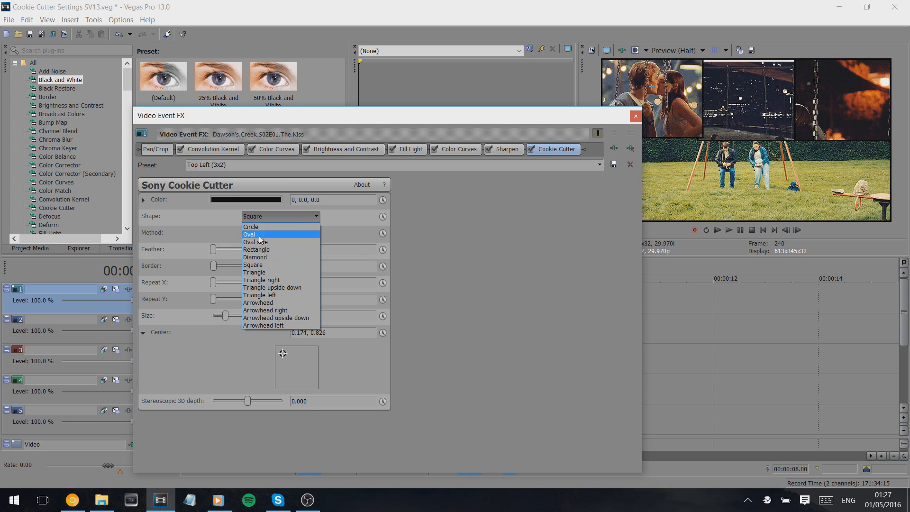
{"action": "left_click", "coordinate": [268, 251]}
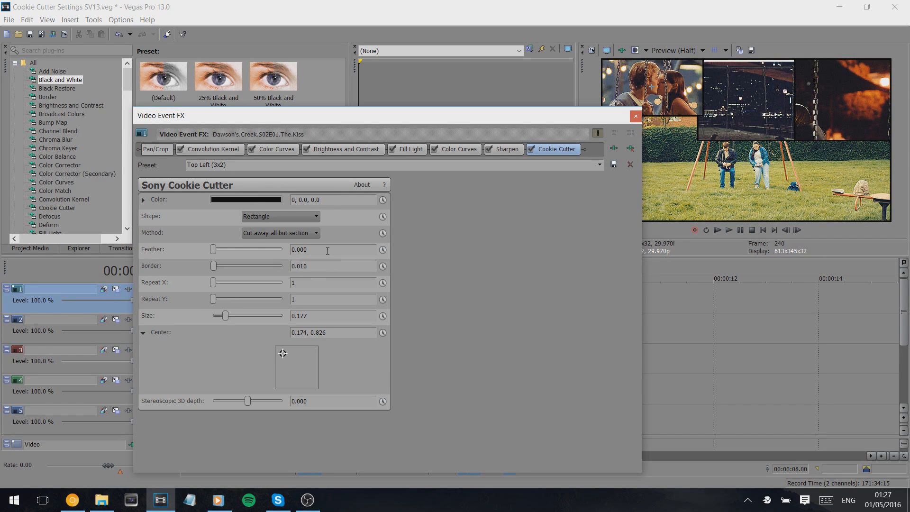
{"action": "mouse_move", "coordinate": [214, 283]}
{"action": "left_mouse_down"}
{"action": "mouse_move", "coordinate": [231, 284]}
{"action": "mouse_move", "coordinate": [212, 281]}
{"action": "mouse_move", "coordinate": [220, 283]}
{"action": "mouse_move", "coordinate": [213, 299]}
{"action": "left_mouse_up"}
{"action": "left_click", "coordinate": [635, 117]}
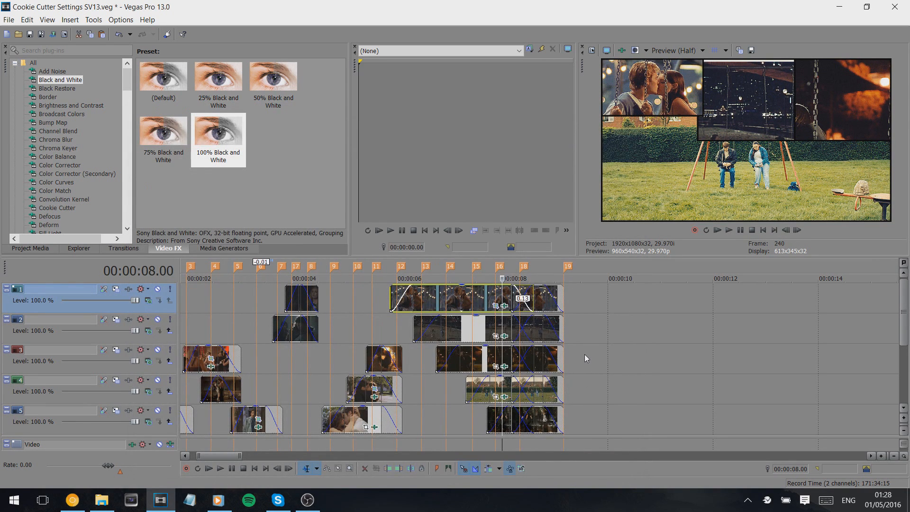